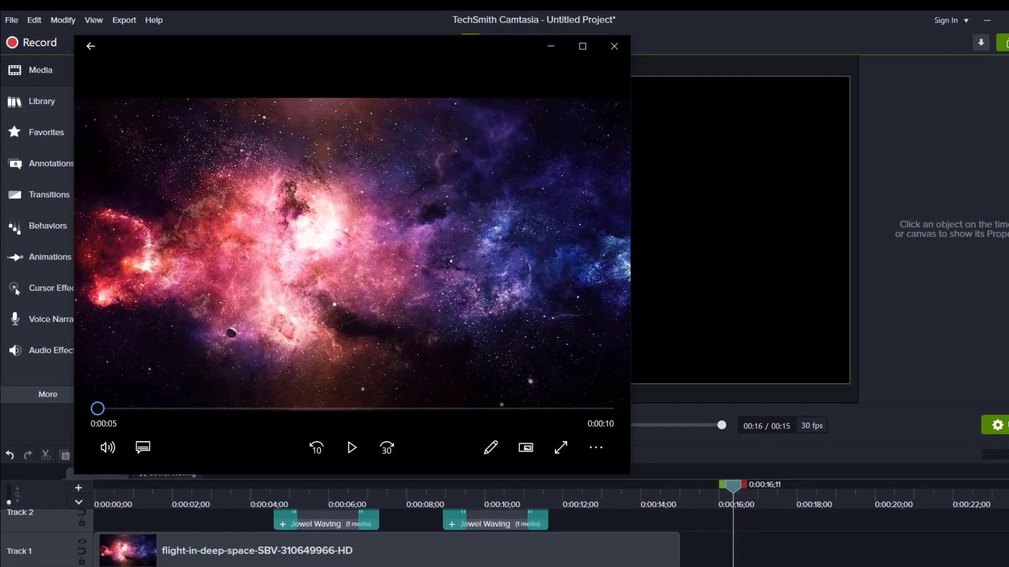
- Play the Time Travel Test FINAL video, pause it near the end and scrub through the ending
left_click(352, 449)
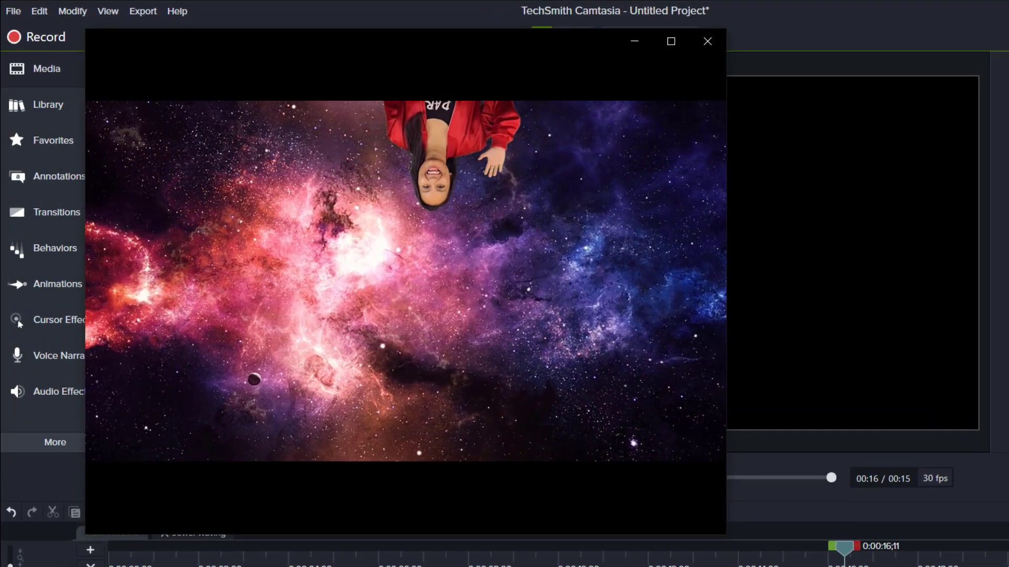
mouse_move(403, 490)
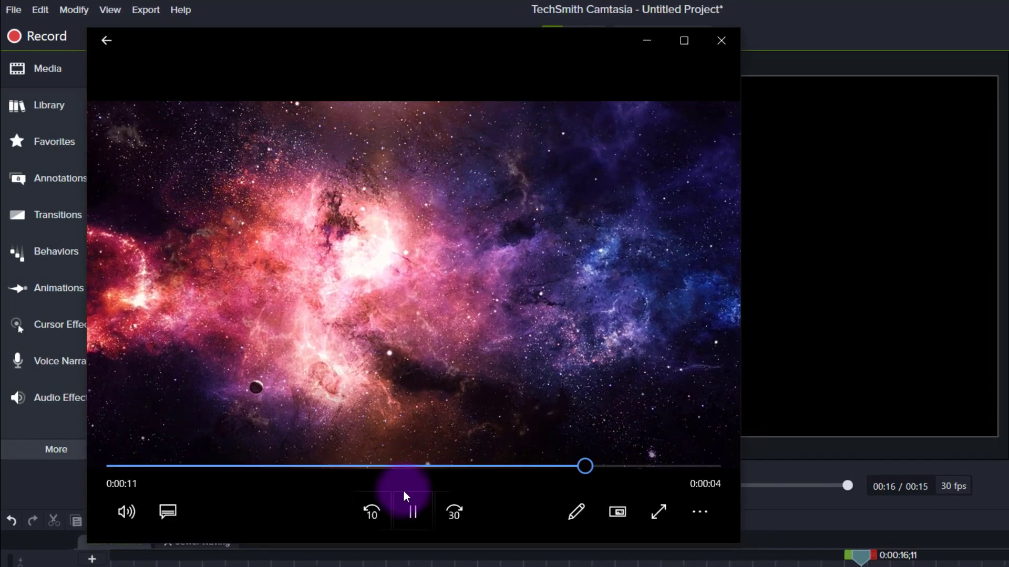
left_click(415, 513)
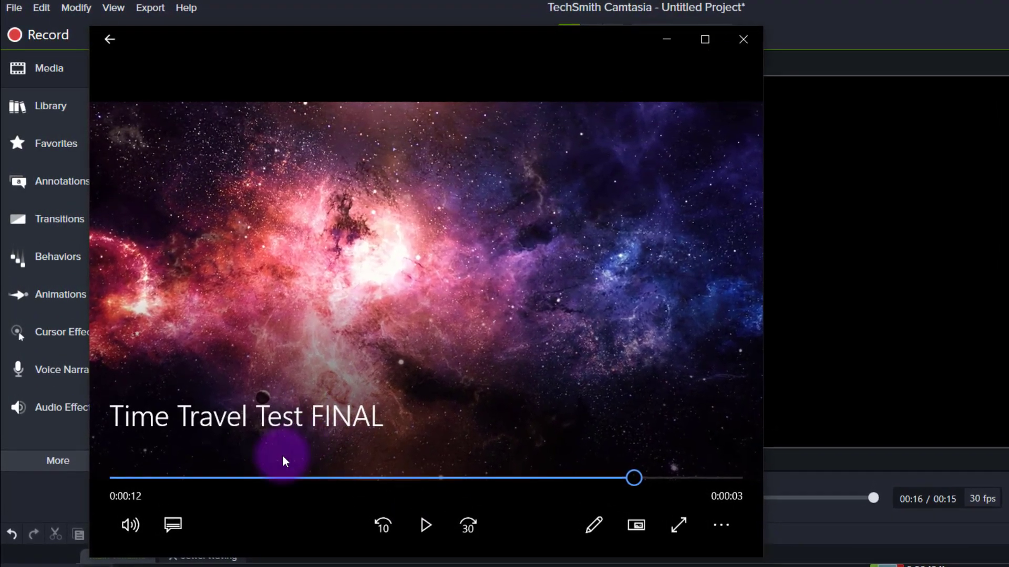
left_click_drag(222, 480, 592, 507)
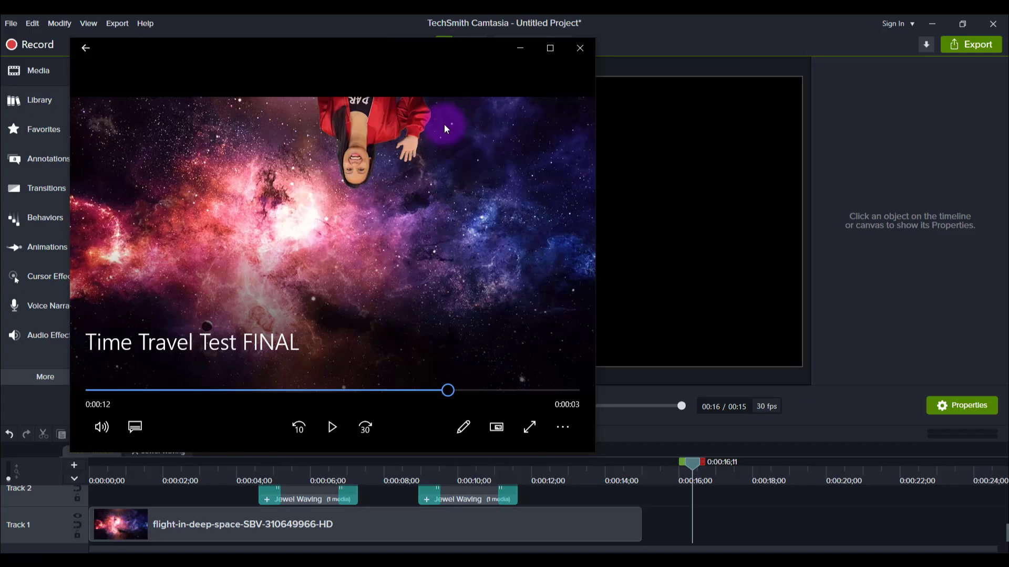
- Minimize the player and set the Camtasia playhead to 0:00:05;25, where the presenter waves over space
left_click(520, 48)
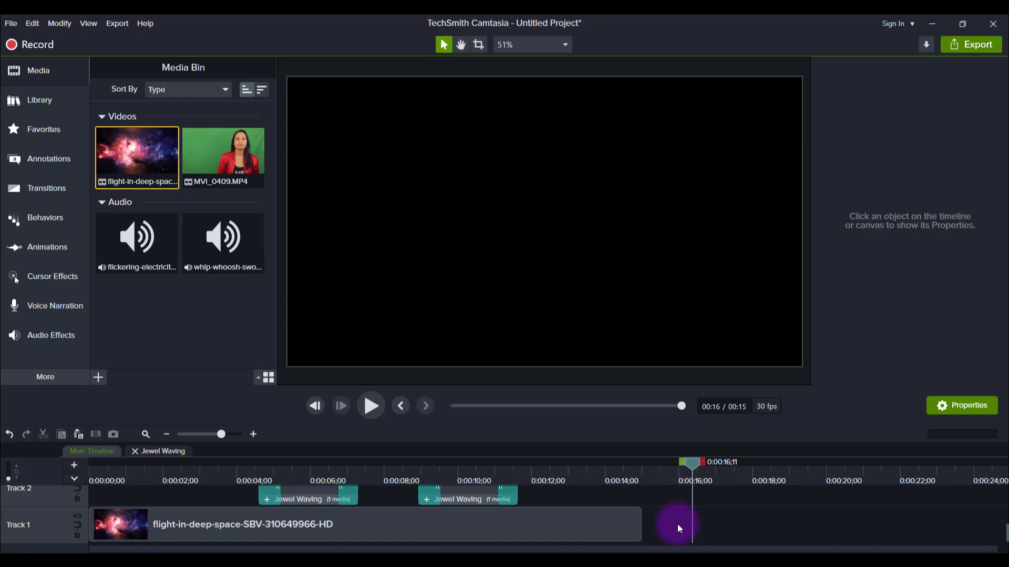
left_click_drag(638, 476, 584, 480)
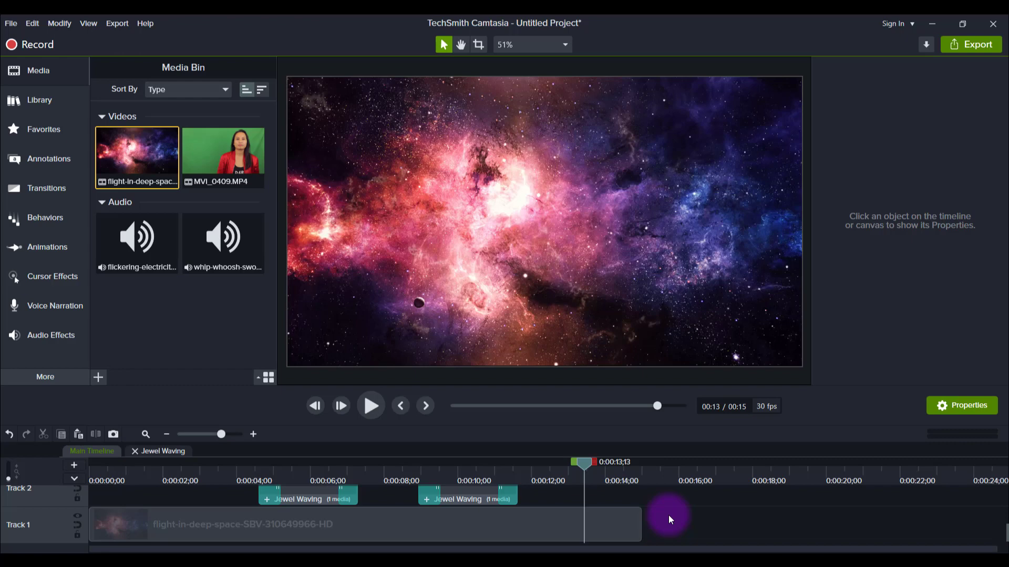
left_click(303, 467)
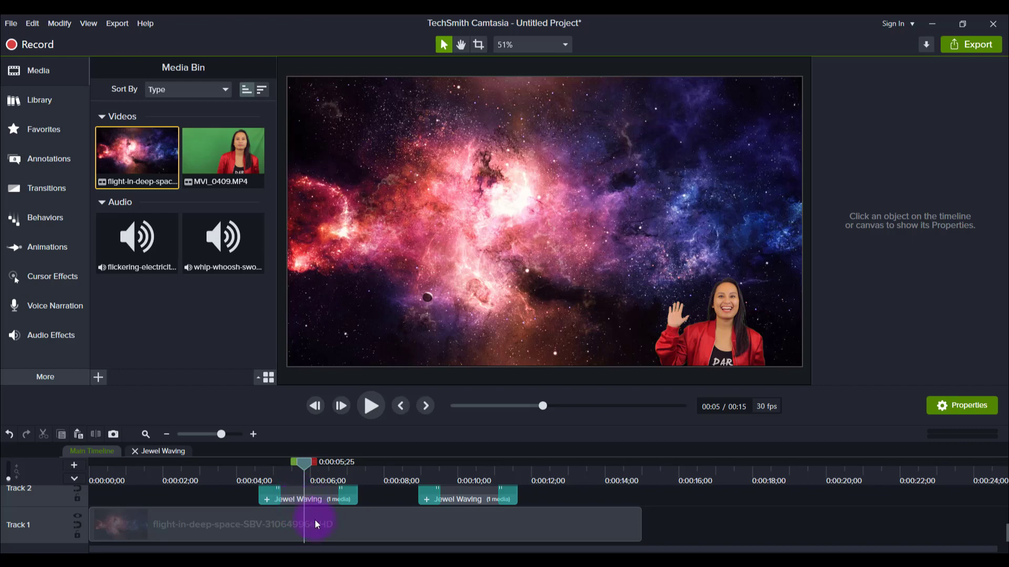
- Select the electricity sound, then the first Jewel Waving clip's Glitch transition (0:00:06;23, 0:00:00;16 long)
scroll(398, 504, "up", 2)
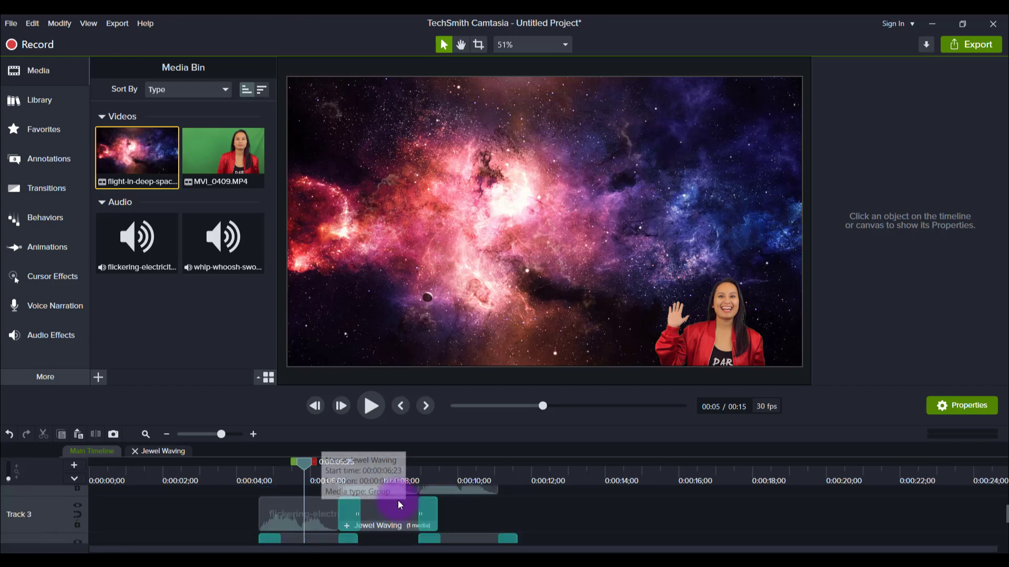
left_click(282, 511)
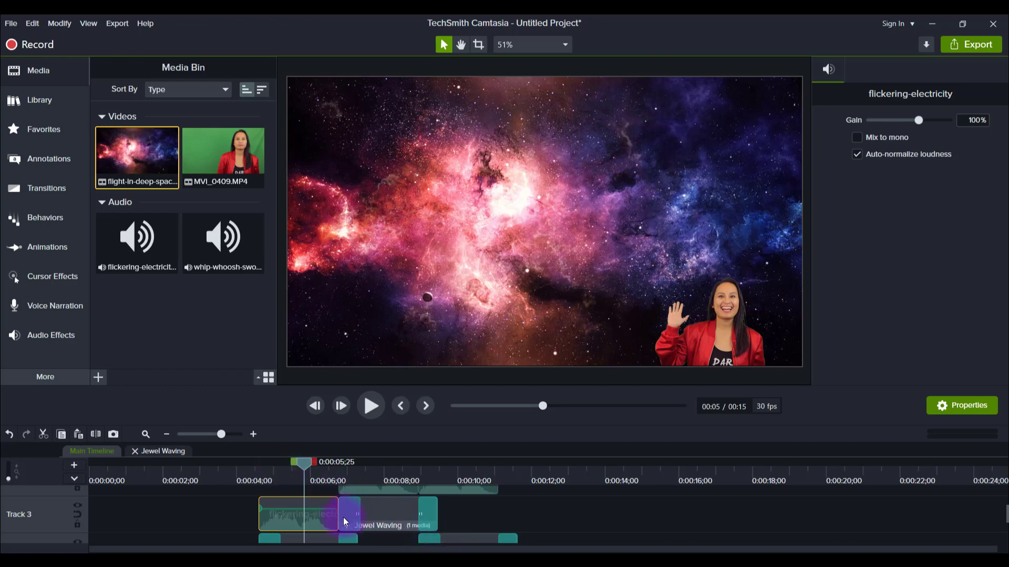
scroll(347, 516, "up", 2)
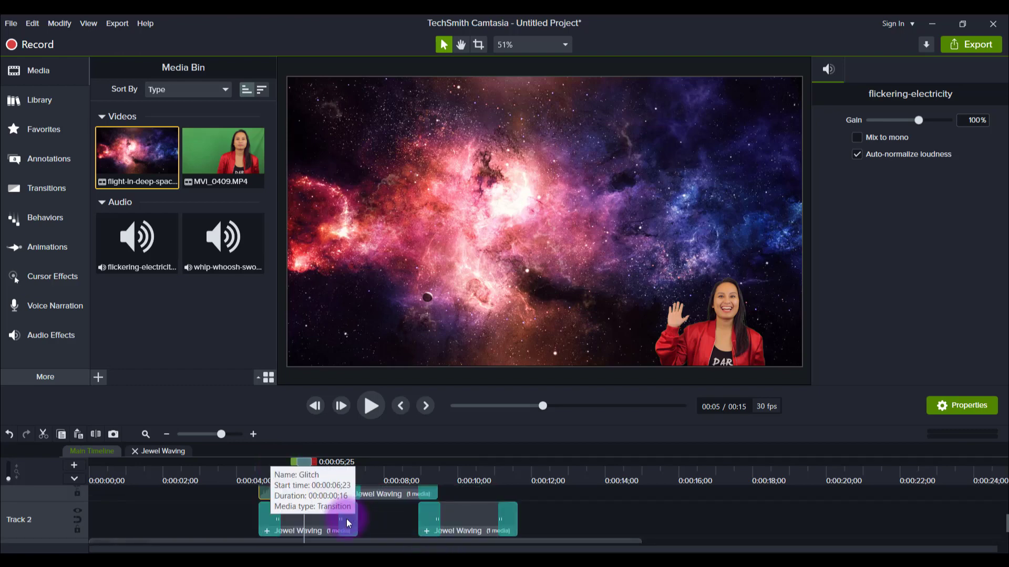
left_click(347, 523)
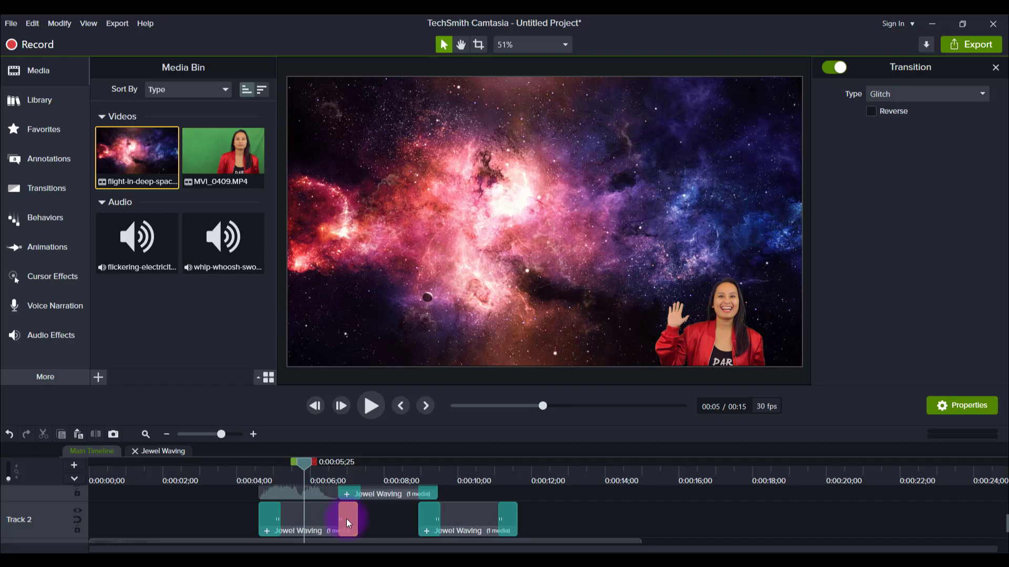
left_click(345, 519)
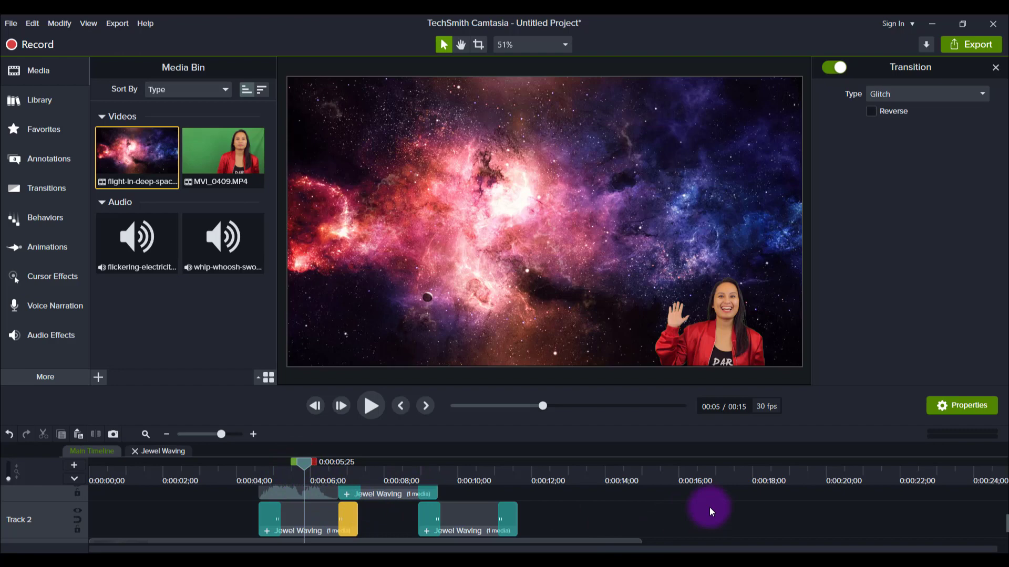
- Select the flight-in-deep-space background clip on Track 1 to show its properties (Scale 100%)
scroll(656, 520, "down", 1)
mouse_move(126, 154)
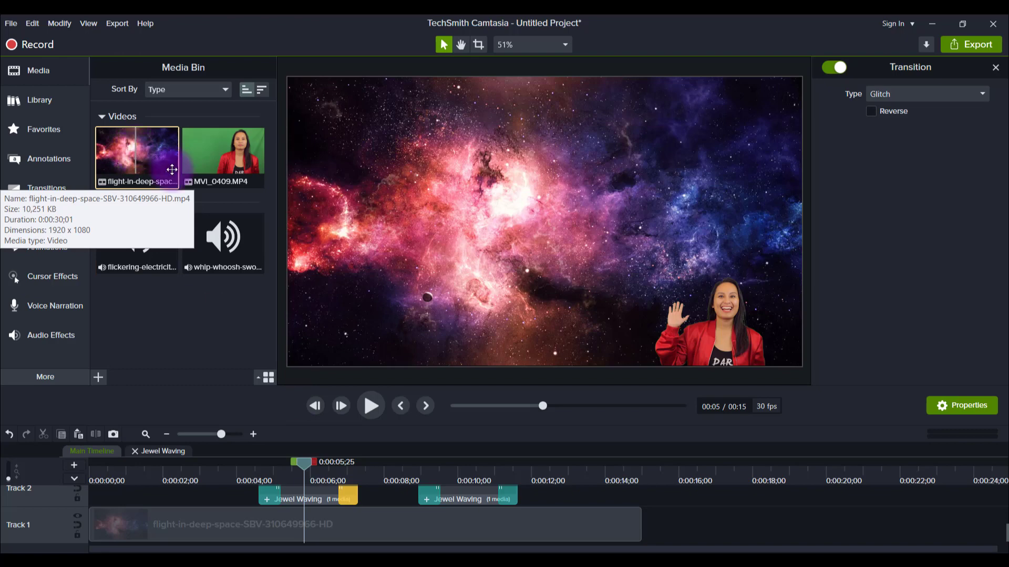
left_click(464, 536)
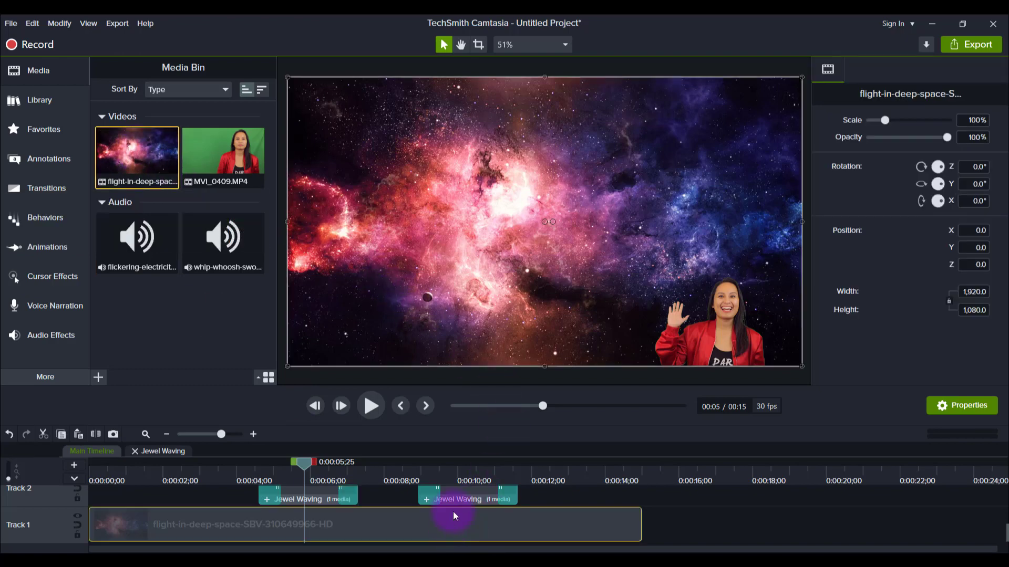
scroll(350, 513, "up", 4)
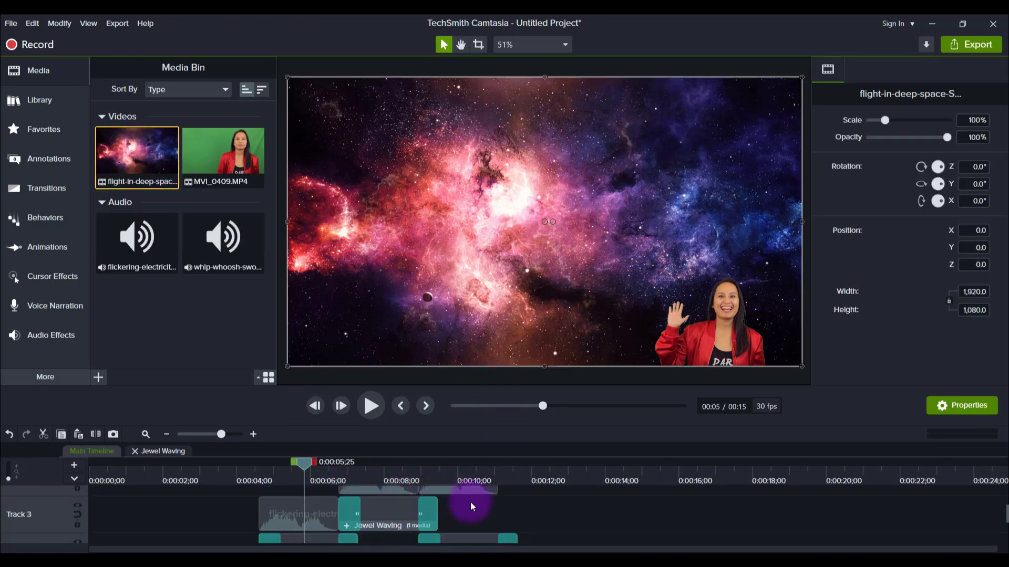
scroll(470, 505, "down", 4)
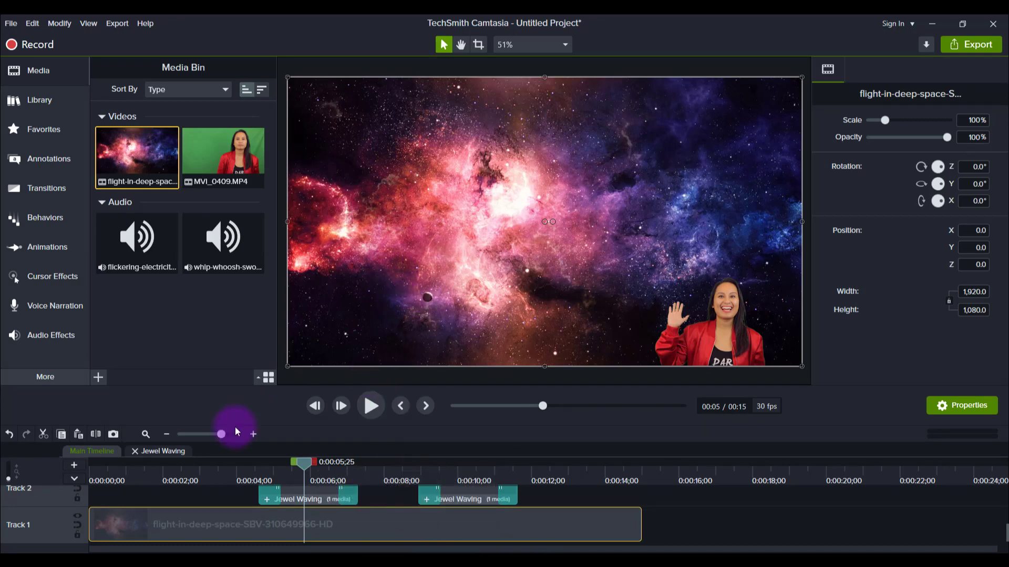
- Scrub the preview from 0:00:05;14 onward to 0:00:14;04, past both Jewel Waving groups
left_click_drag(159, 474, 526, 467)
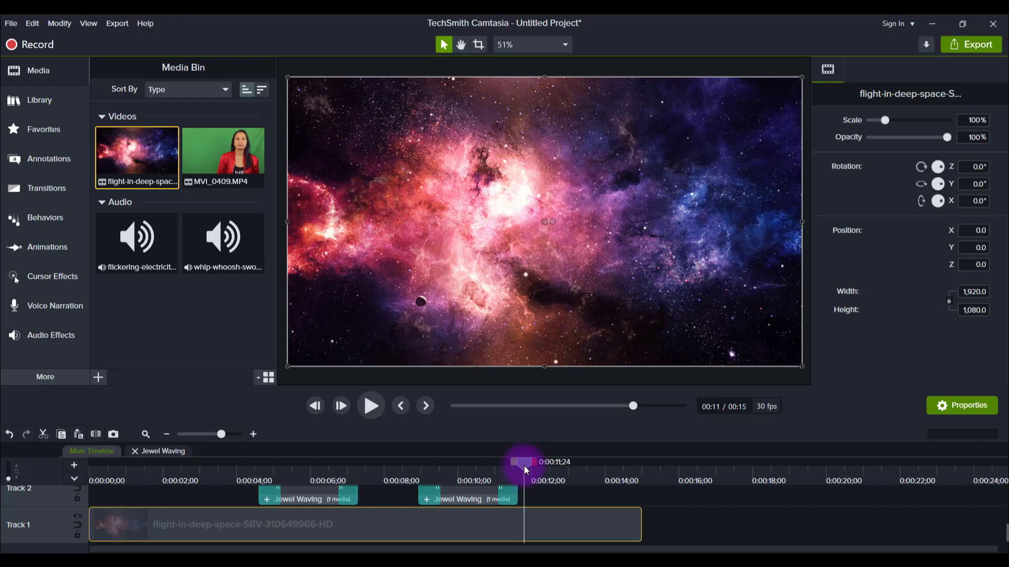
left_click_drag(524, 466, 614, 451)
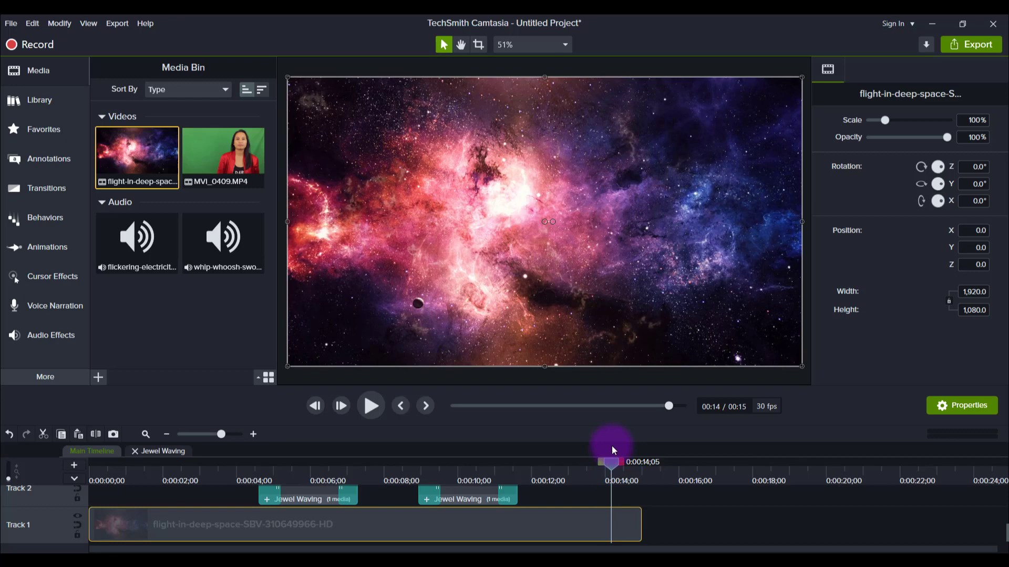
left_click_drag(527, 472, 612, 468)
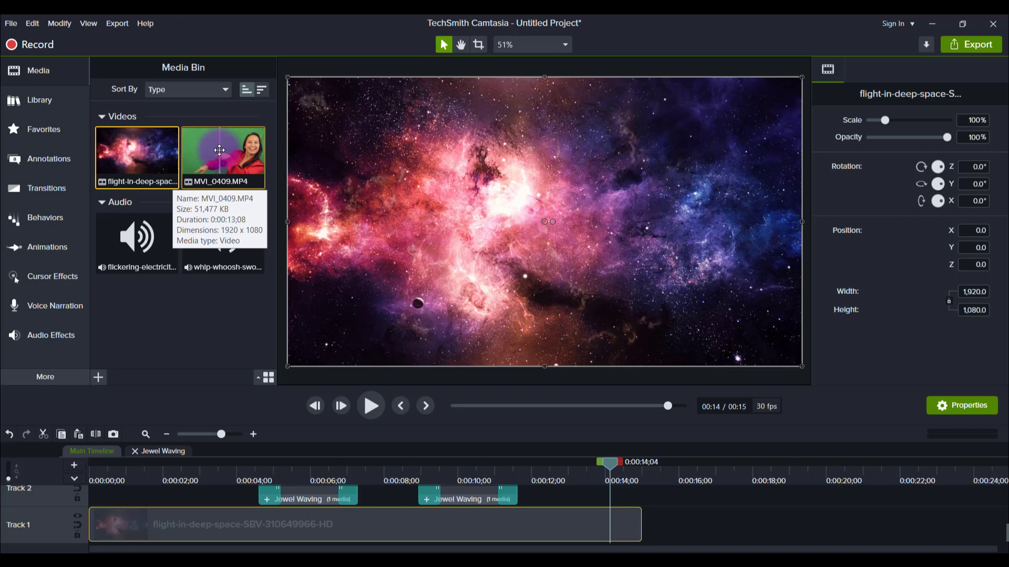
- Place the MVI_0409 video after the background clip and mute its audio
left_click_drag(225, 155, 666, 525)
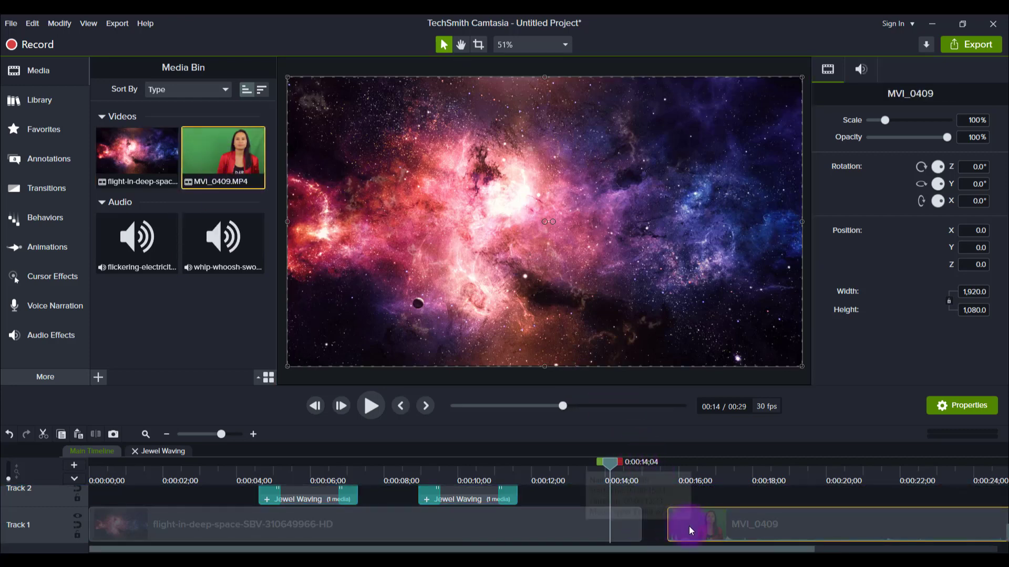
right_click(691, 530)
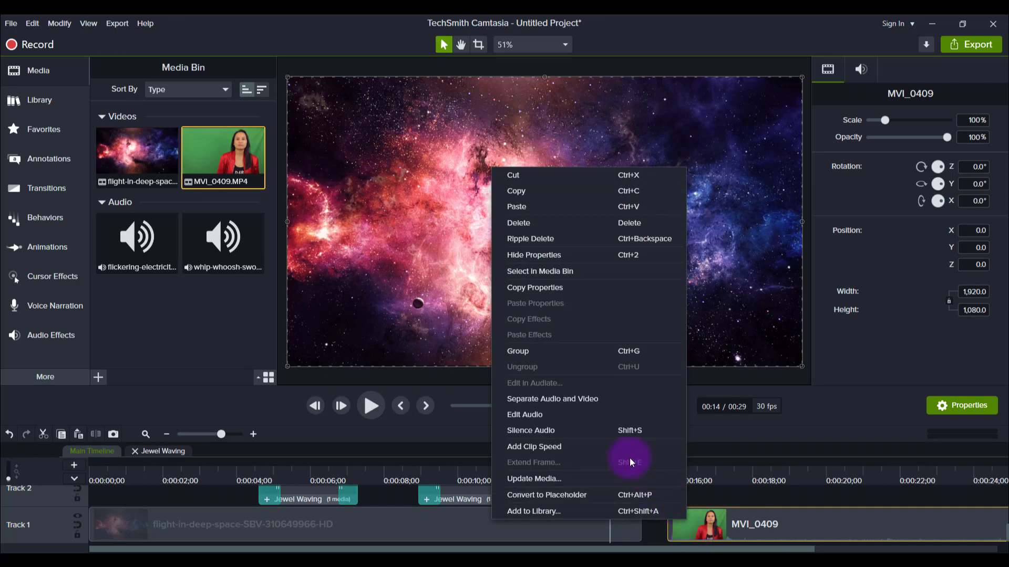
left_click(594, 428)
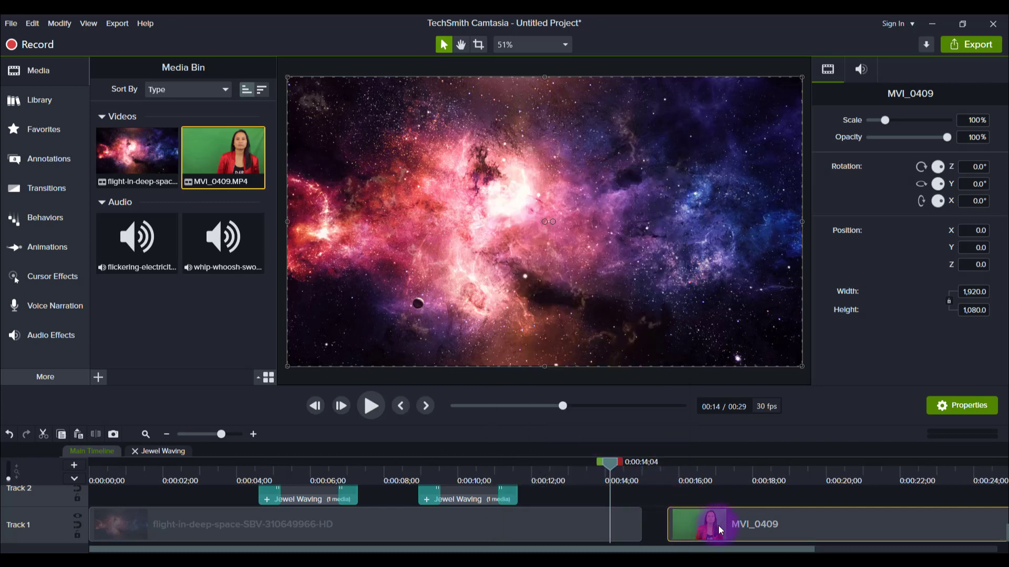
- Split MVI_0409 at 0:00:17;26 and delete the unwanted left piece
scroll(720, 529, "right", 5)
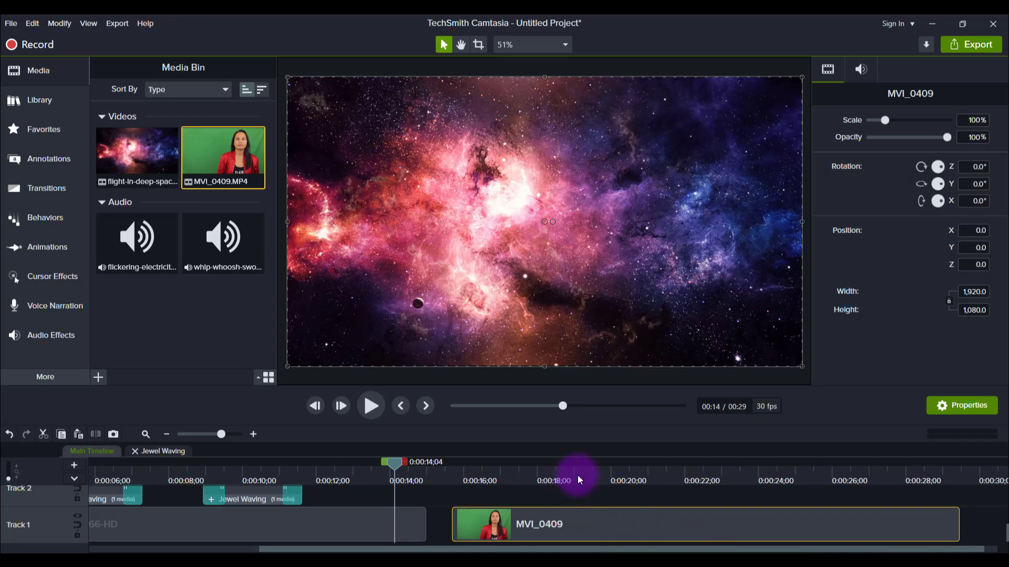
left_click(516, 479)
left_click_drag(516, 479, 531, 482)
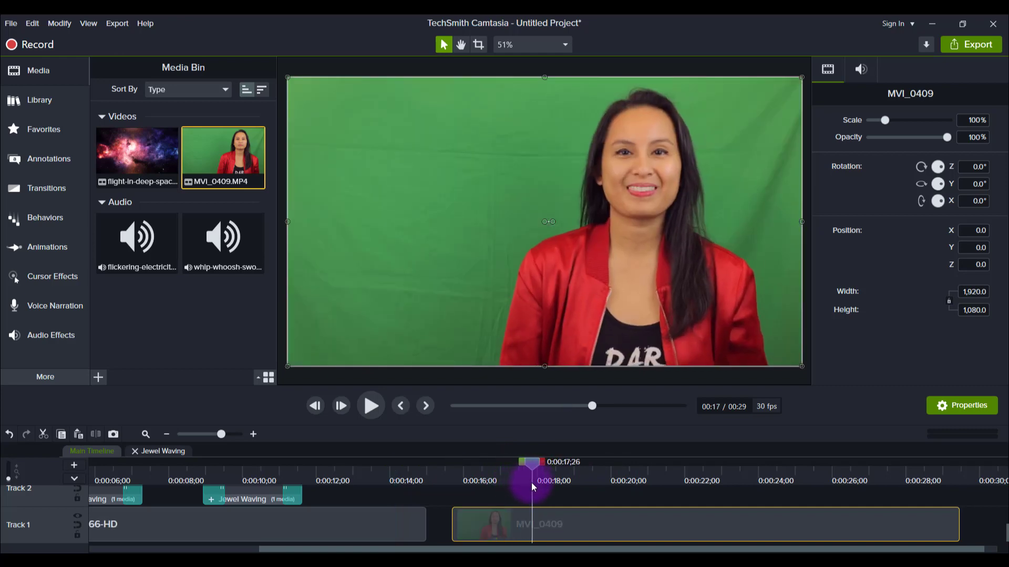
key("s")
left_click(490, 512)
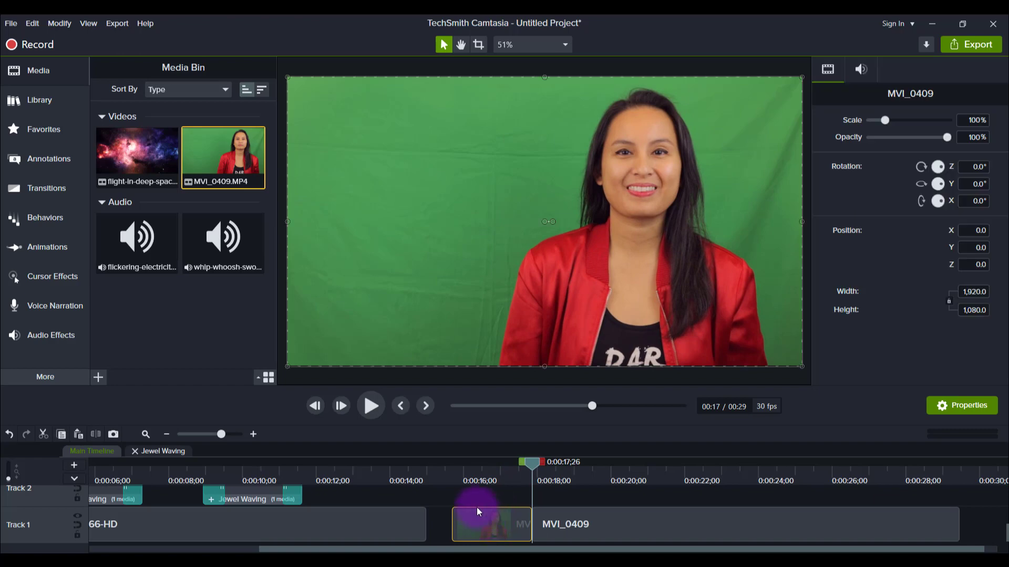
key("Delete")
- Split MVI_0409 again around 0:00:21, delete the part after it, and return to 0:00:18;11
left_click_drag(531, 465, 668, 451)
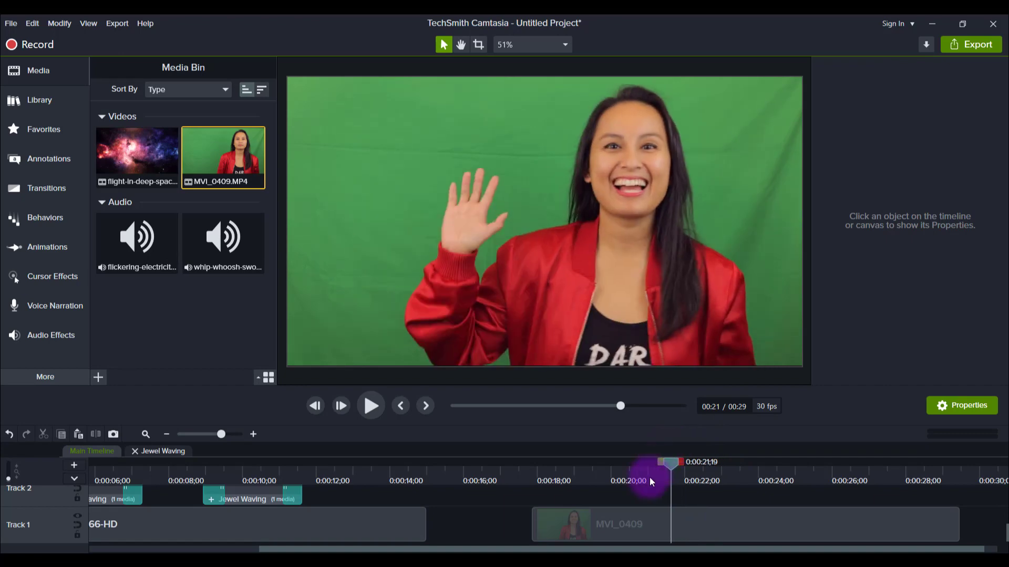
left_click(635, 513)
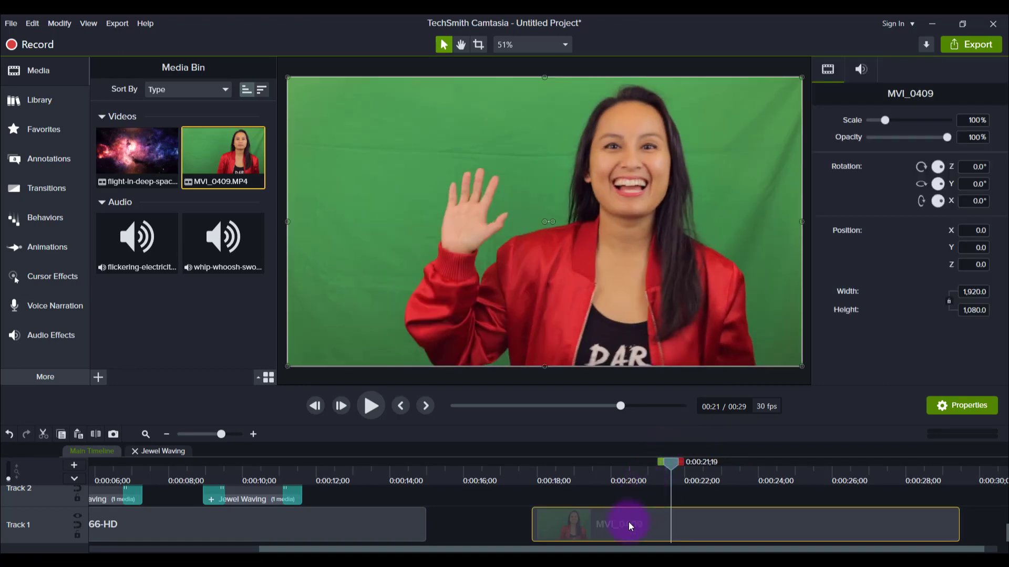
key("s")
left_click(695, 524)
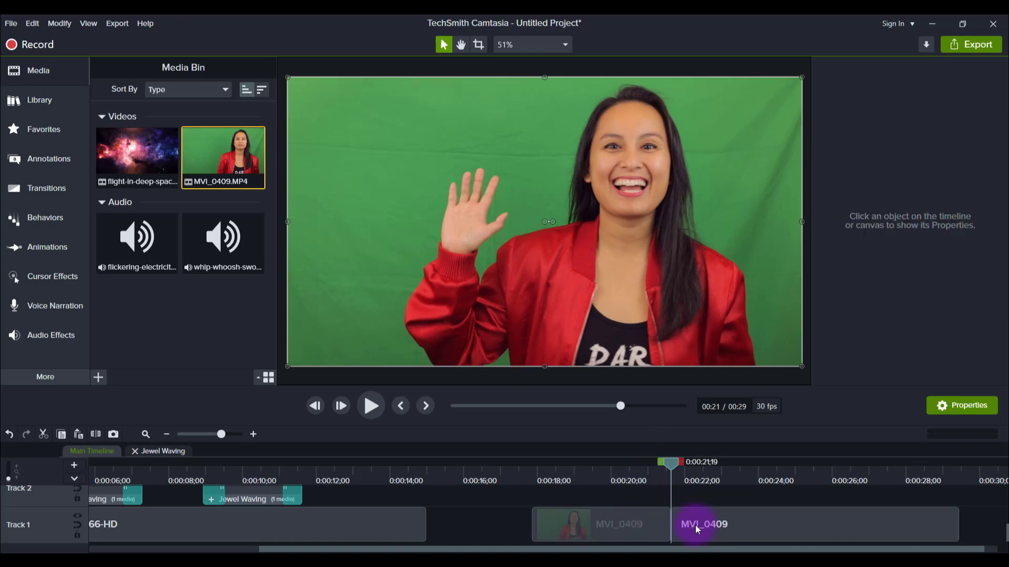
key("Delete")
mouse_move(557, 472)
left_mouse_down()
mouse_move(543, 474)
mouse_move(568, 473)
left_mouse_up()
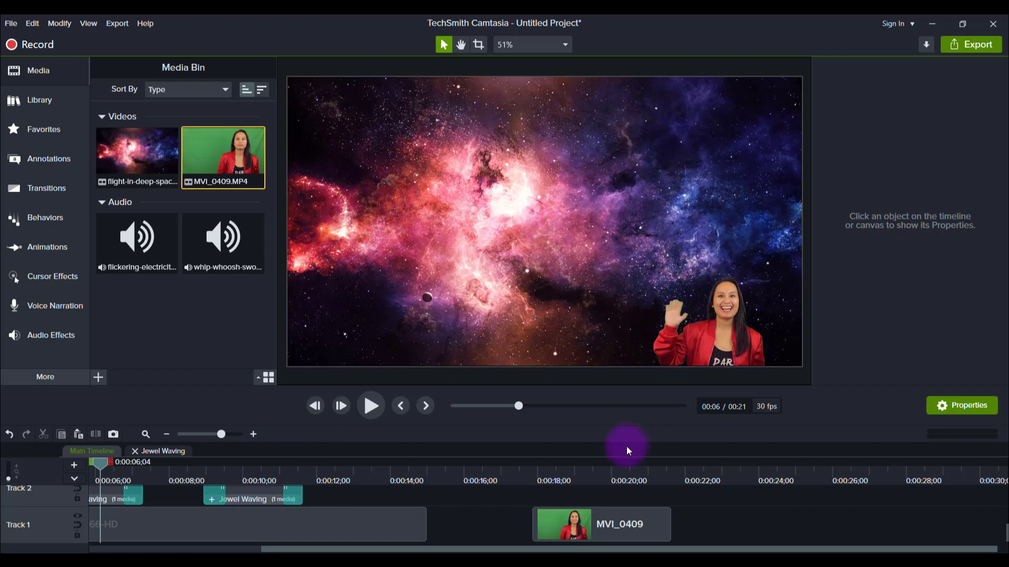
- Move to the green-screen clip at 18 seconds and show the Visual Effects Favorites with Remove a Color
left_click(559, 466)
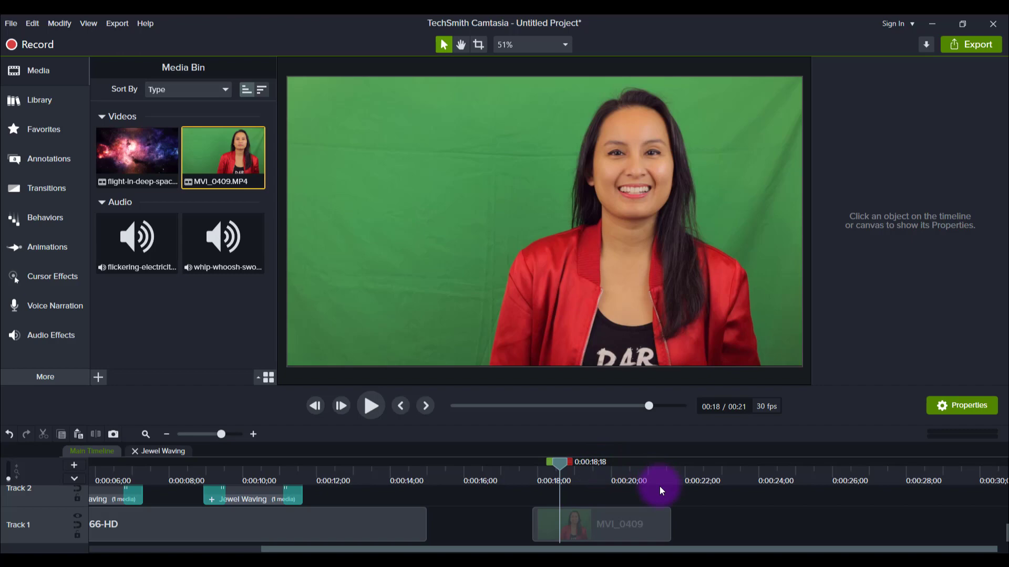
left_click(24, 377)
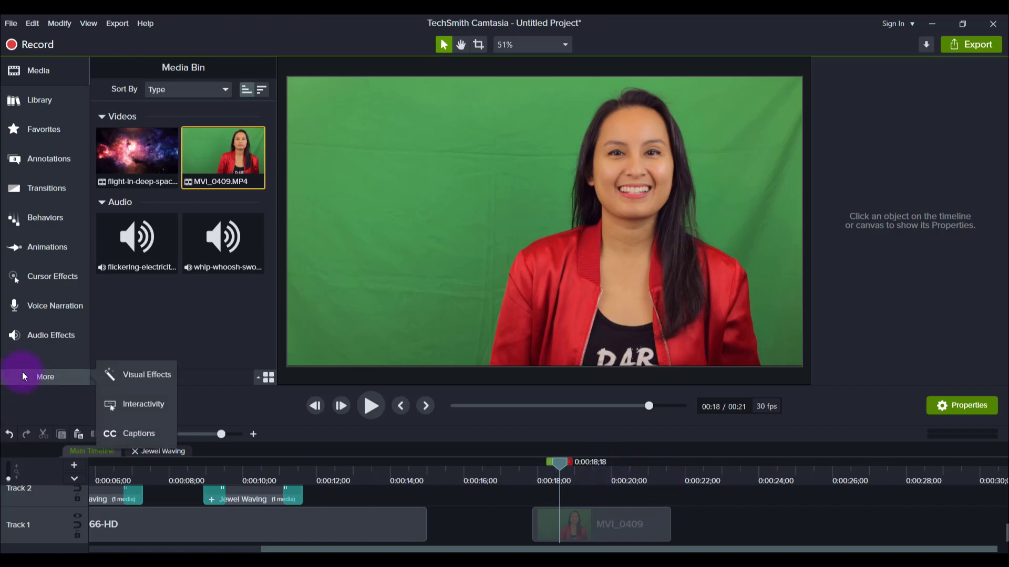
left_click(128, 375)
scroll(132, 368, "down", 5)
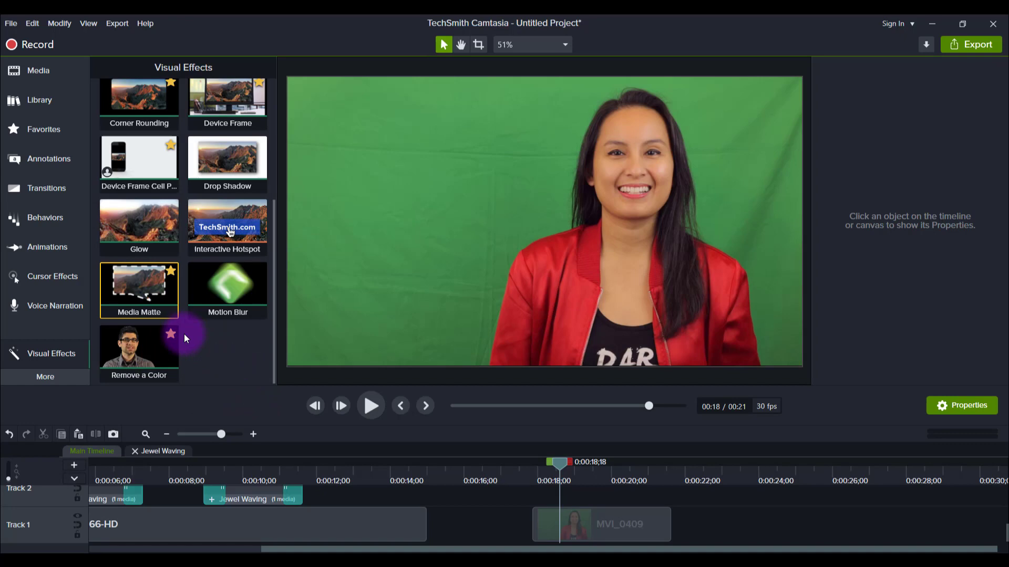
left_click(38, 130)
scroll(137, 303, "down", 2)
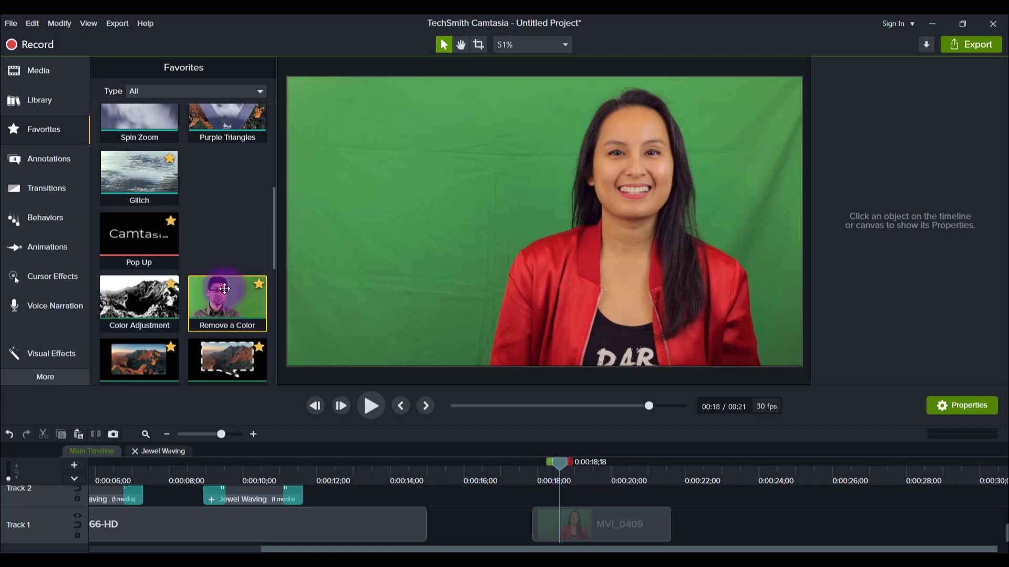
- Apply Remove a Color to MVI_0409 and sample its green background with the eyedropper
left_click_drag(239, 278, 575, 522)
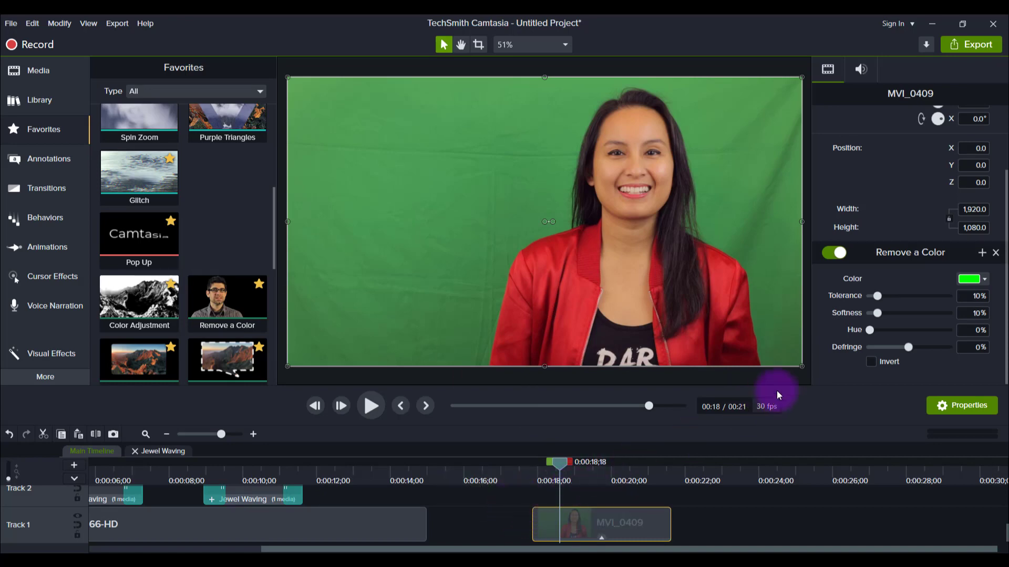
left_click(985, 284)
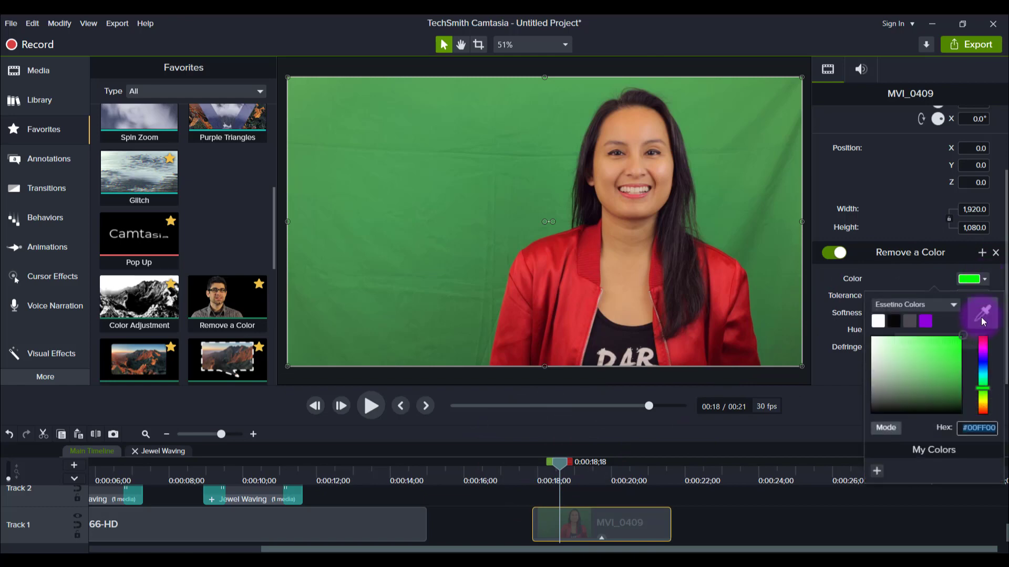
left_click(984, 320)
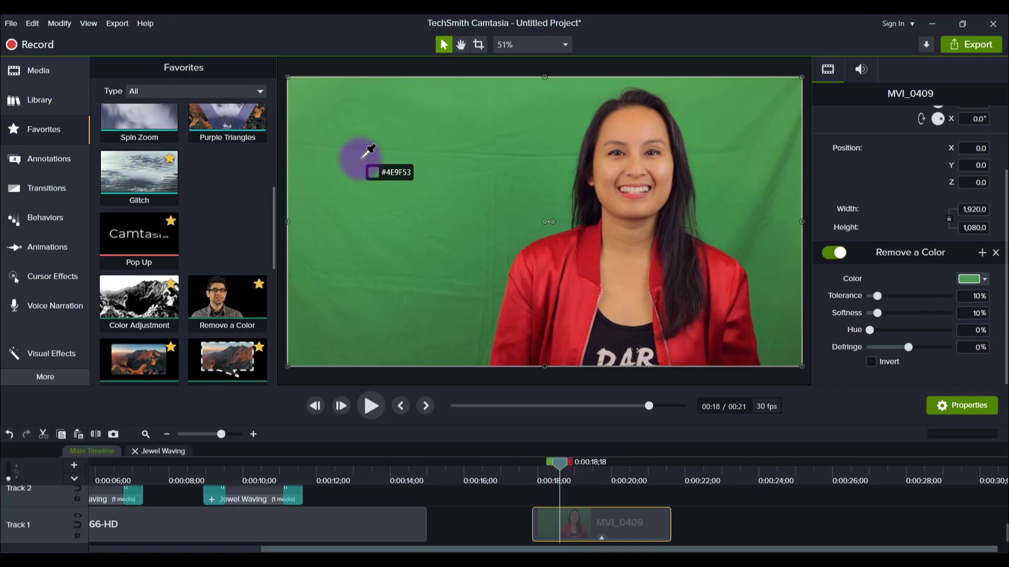
left_click(361, 157)
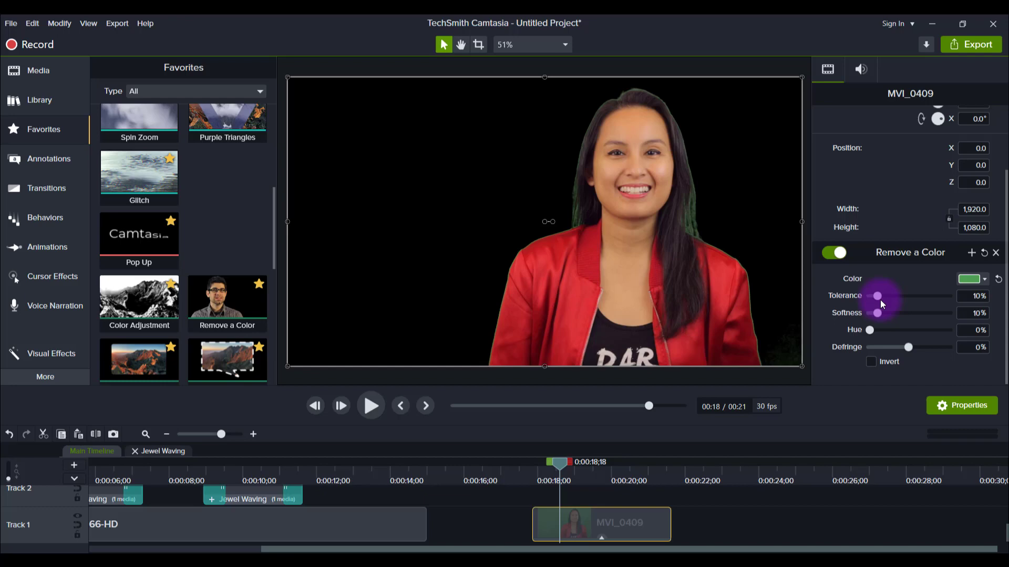
- Set Remove a Color to Tolerance 17%, Softness 11% and Defringe 0%
left_click_drag(877, 297, 880, 298)
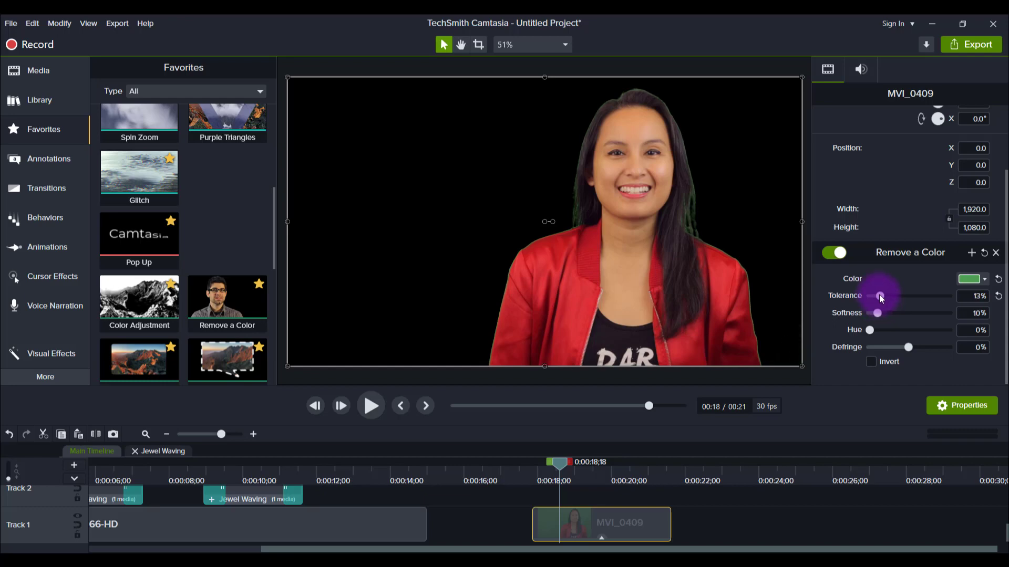
mouse_move(879, 296)
left_mouse_down()
mouse_move(898, 294)
mouse_move(885, 296)
left_mouse_up()
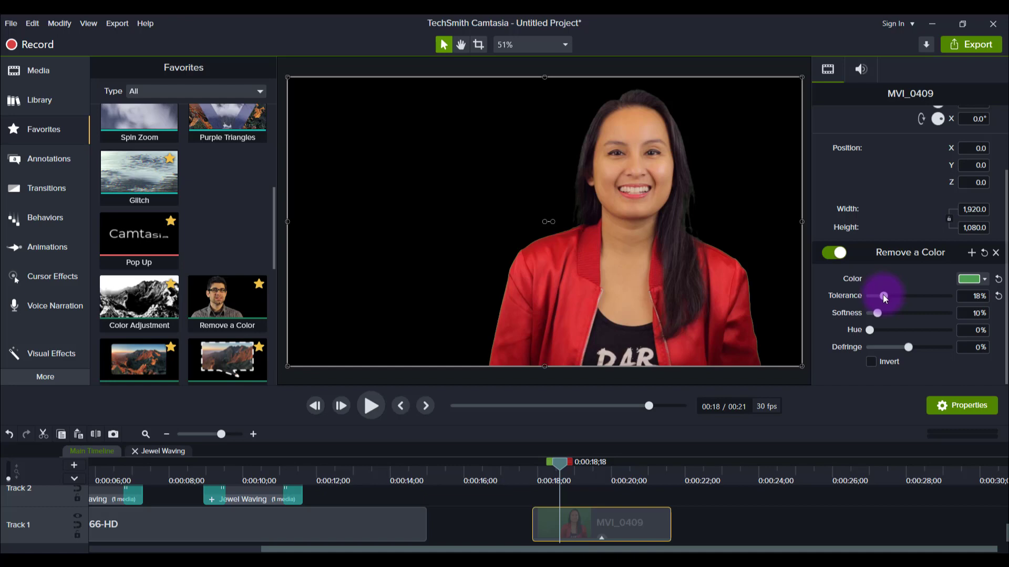
left_click_drag(883, 296, 882, 295)
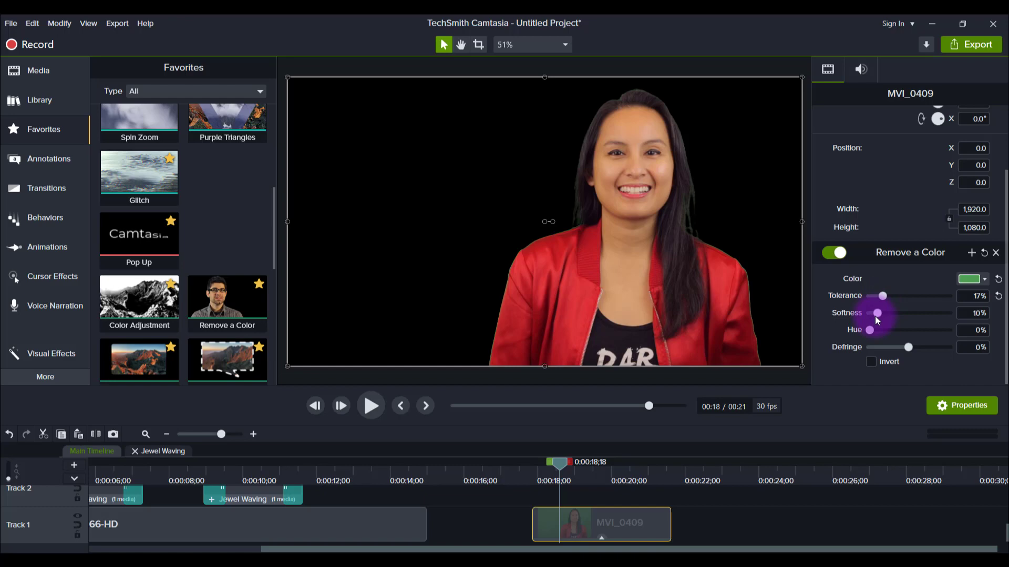
left_click_drag(876, 317, 924, 349)
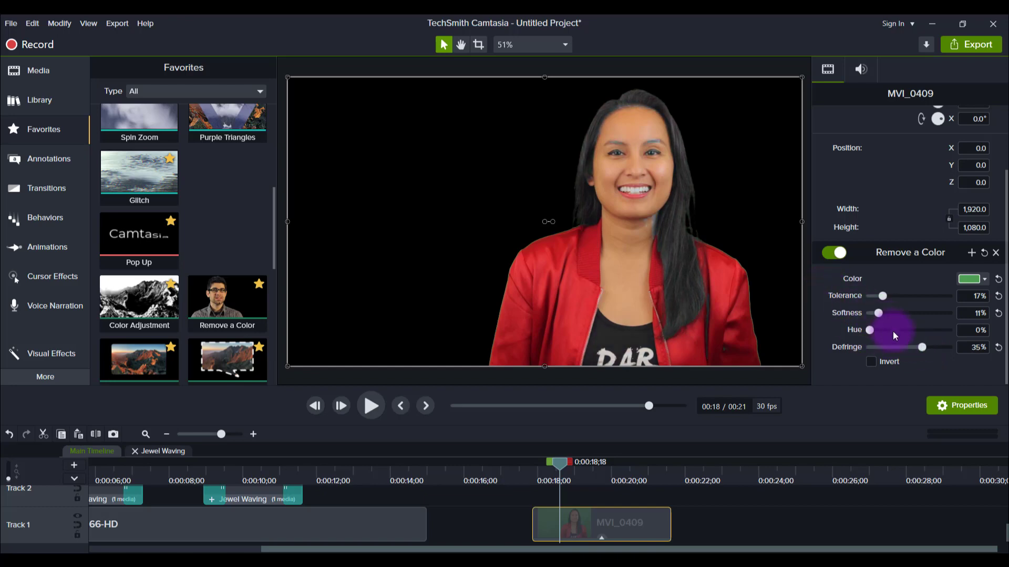
left_click(998, 348)
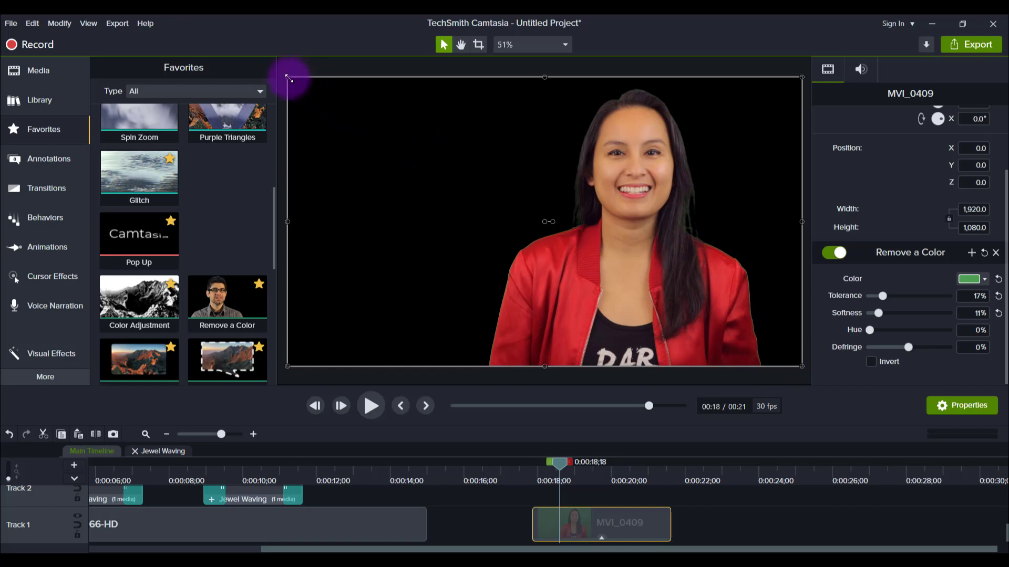
- Scale the presenter to about 614×345 in the bottom-right corner, matching the miniature at 6 seconds
left_click_drag(287, 76, 617, 278)
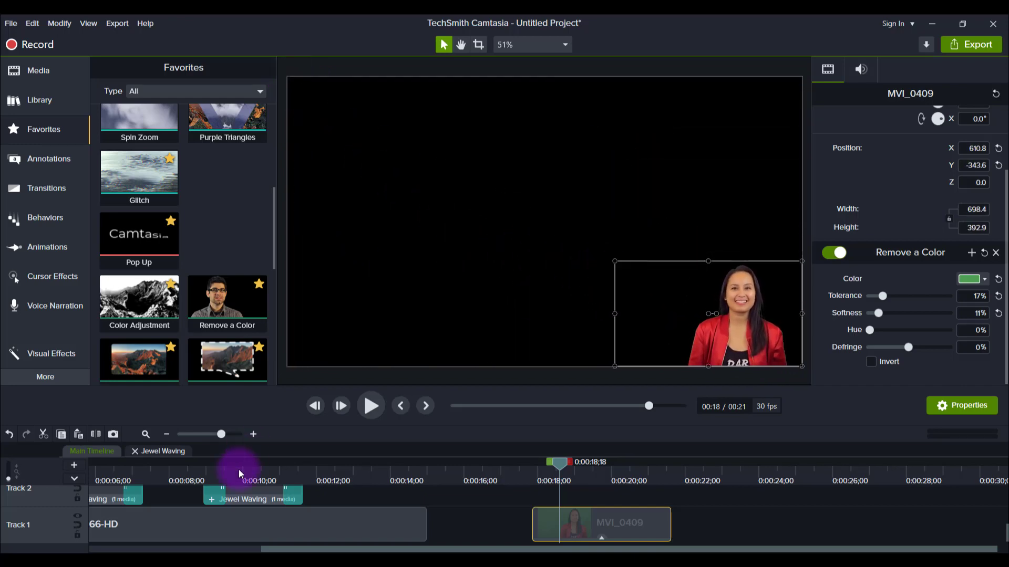
left_click(101, 468)
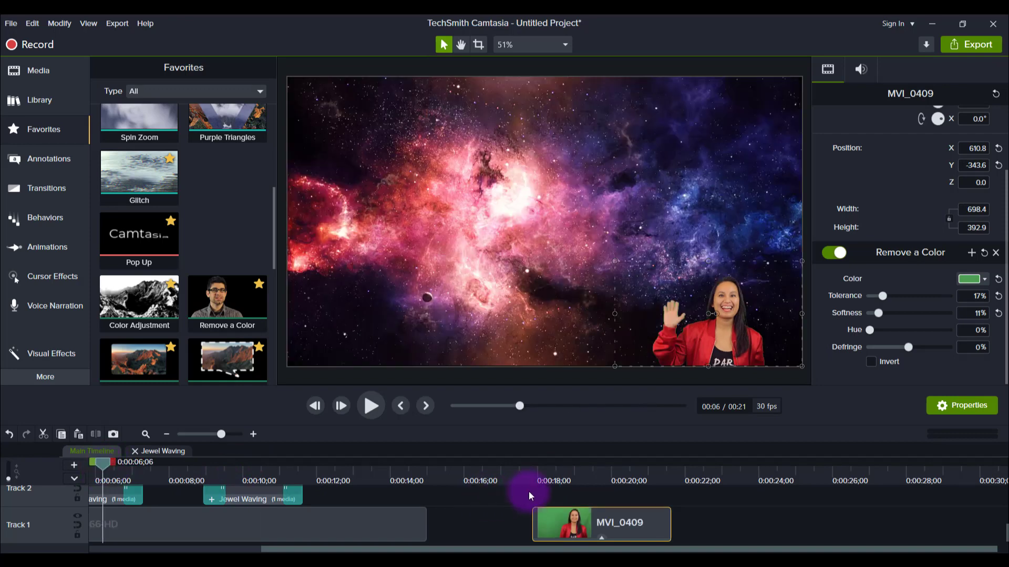
left_click(568, 463)
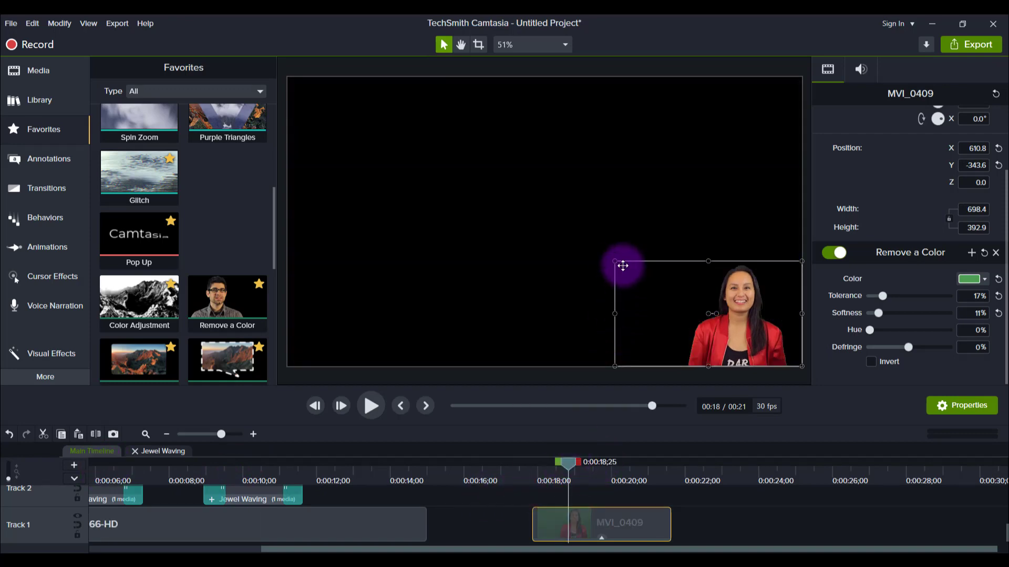
left_click_drag(612, 263, 637, 273)
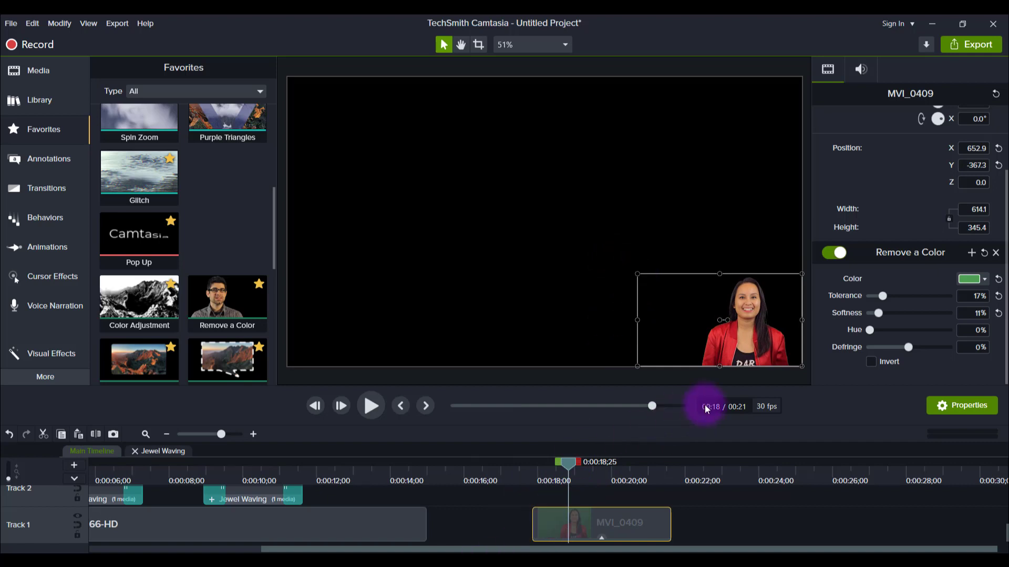
- Deselect the clip and scrub and play through the keyed presenter around 0:00:18
left_click(808, 271)
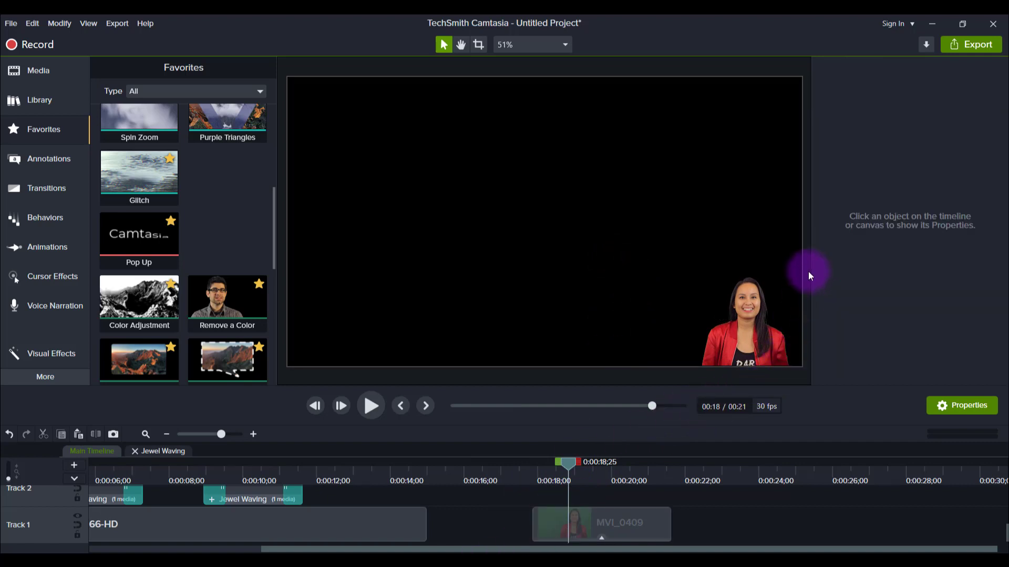
left_click(539, 474)
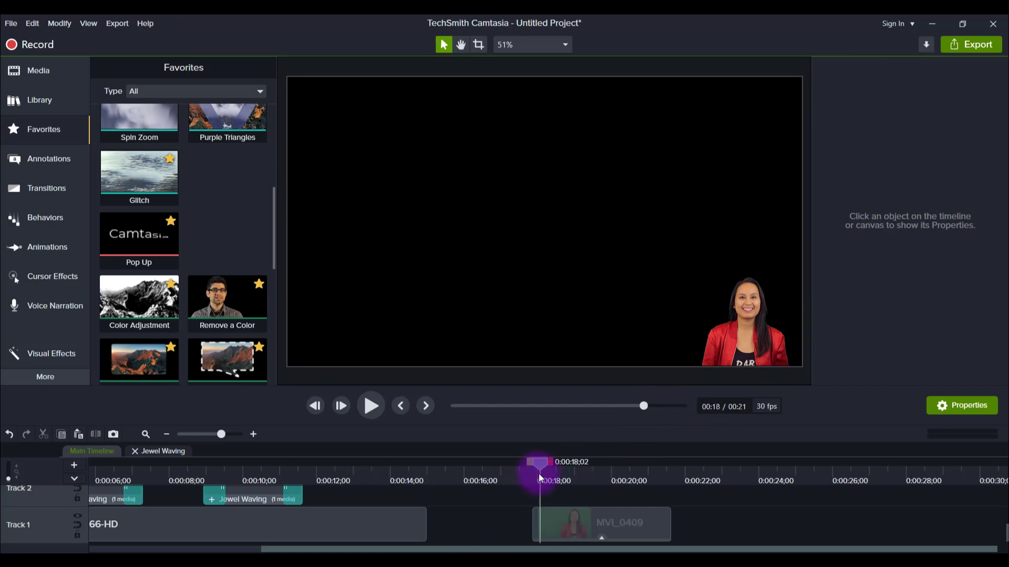
left_click_drag(548, 475, 624, 478)
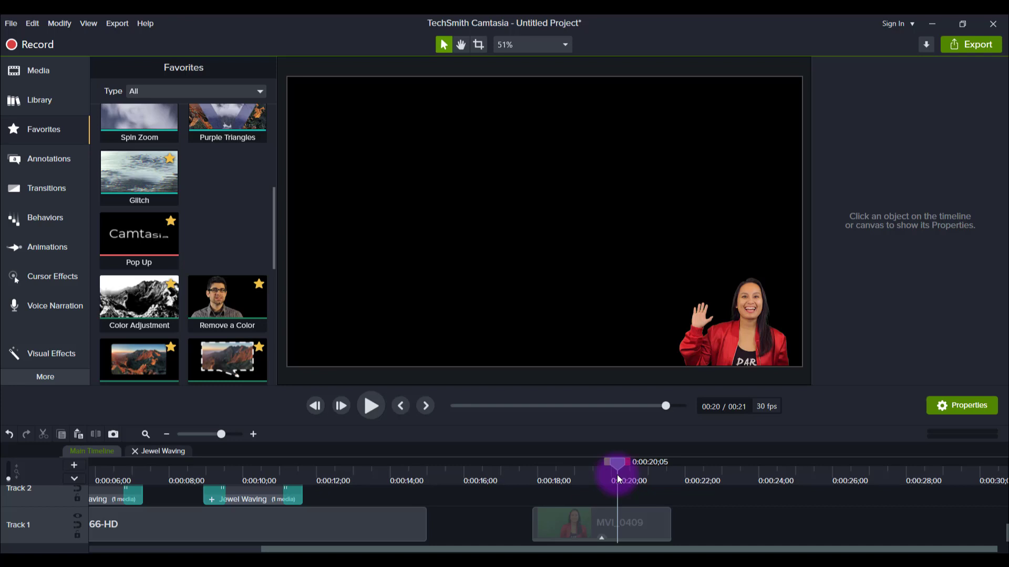
left_click_drag(617, 474, 572, 481)
left_click(374, 406)
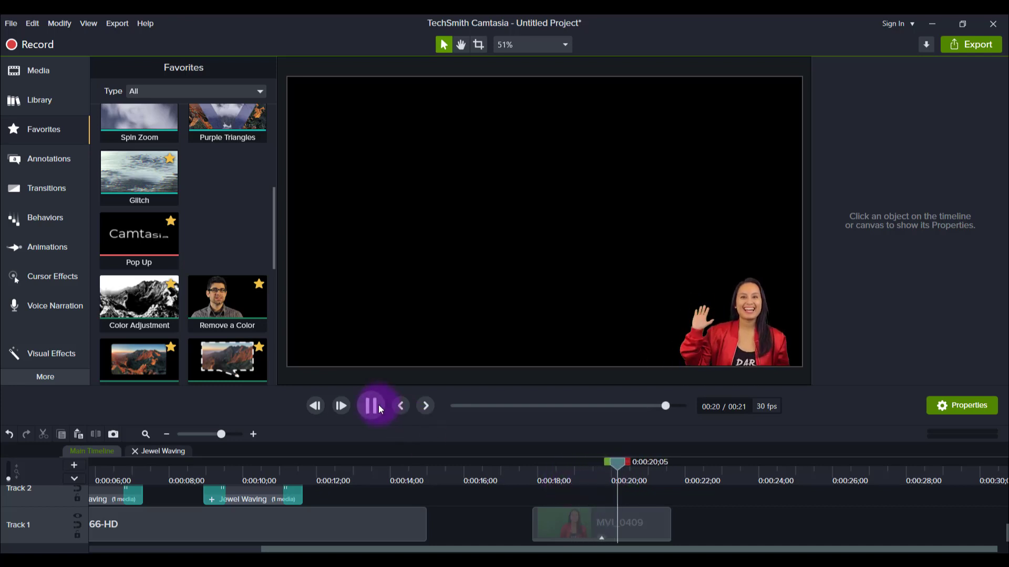
- Stop playback and compare against the Jewel Waving miniature at about 5 seconds
left_click(449, 549)
left_click_drag(449, 549, 226, 545)
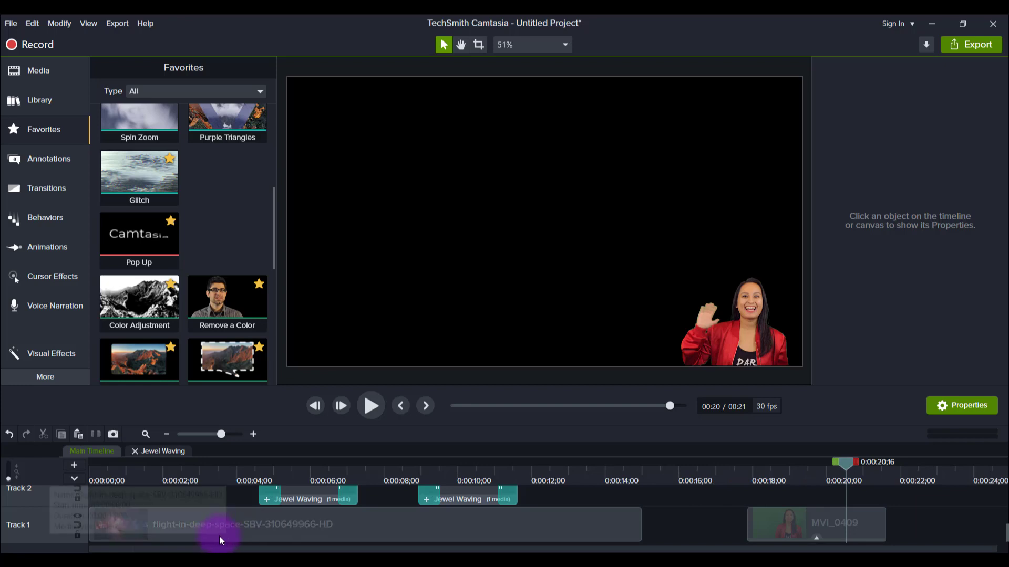
left_click(558, 470)
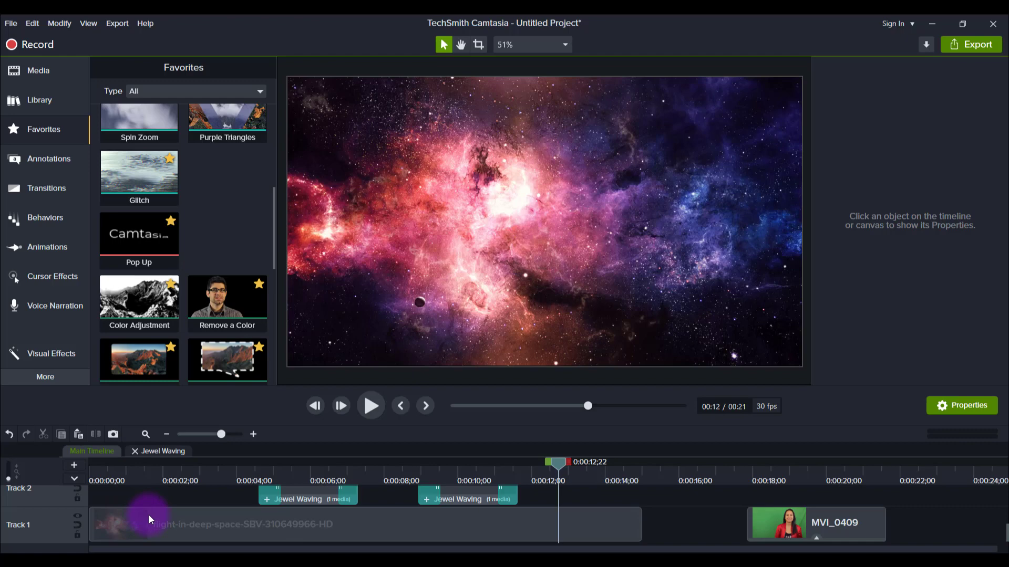
left_click(302, 476)
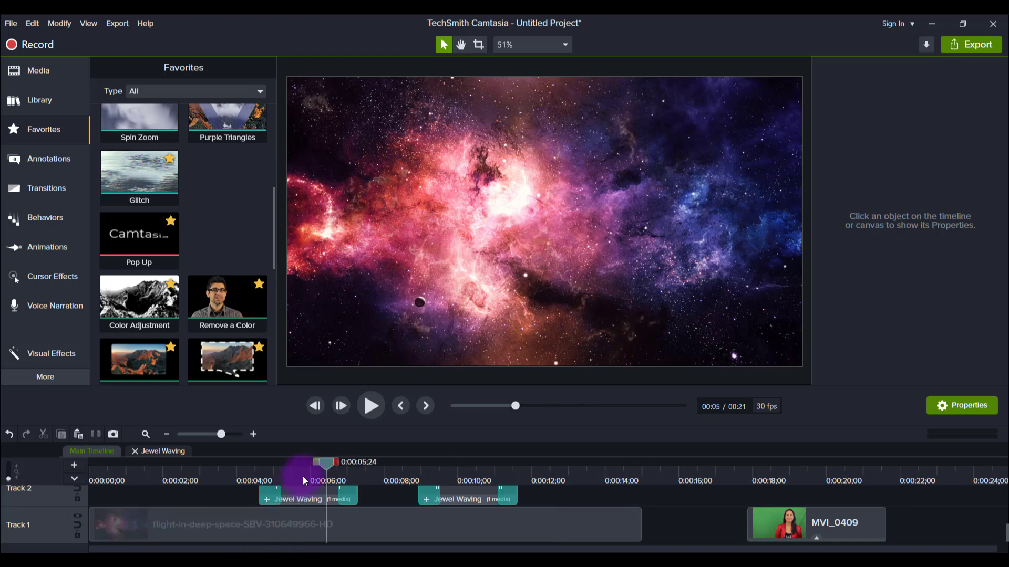
scroll(317, 501, "up", 1)
left_click(312, 519)
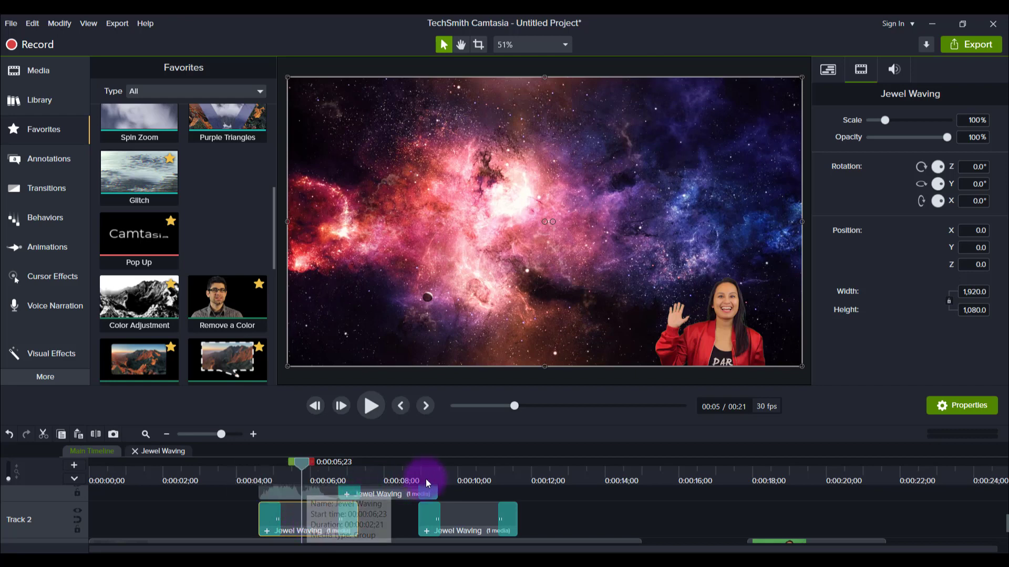
- Step the playhead through 7 and 10 seconds to 0:00:18;03, where MVI_0409 begins
scroll(394, 486, "up", 1)
left_click(382, 471)
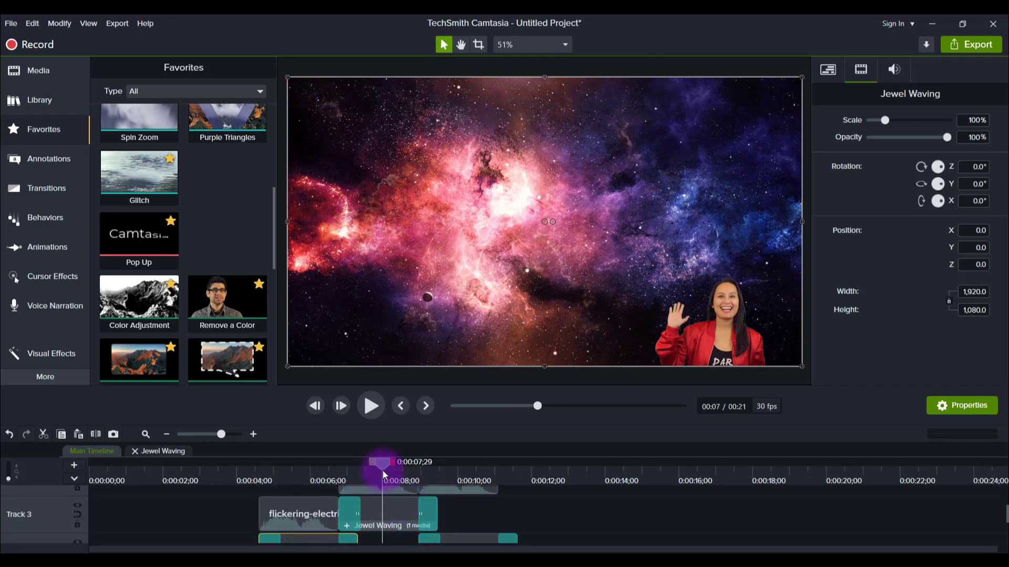
left_click(460, 471)
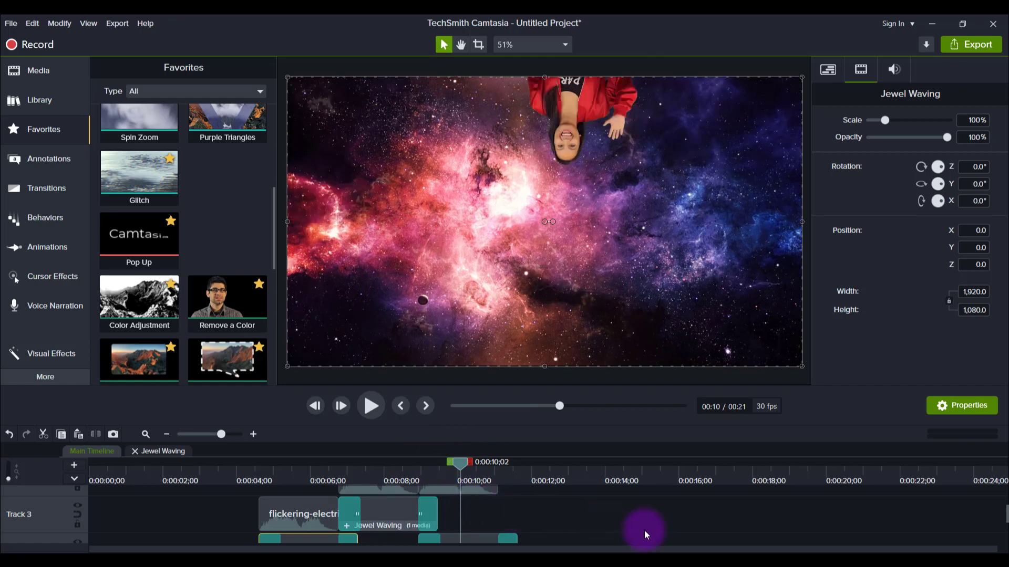
scroll(644, 531, "down", 2)
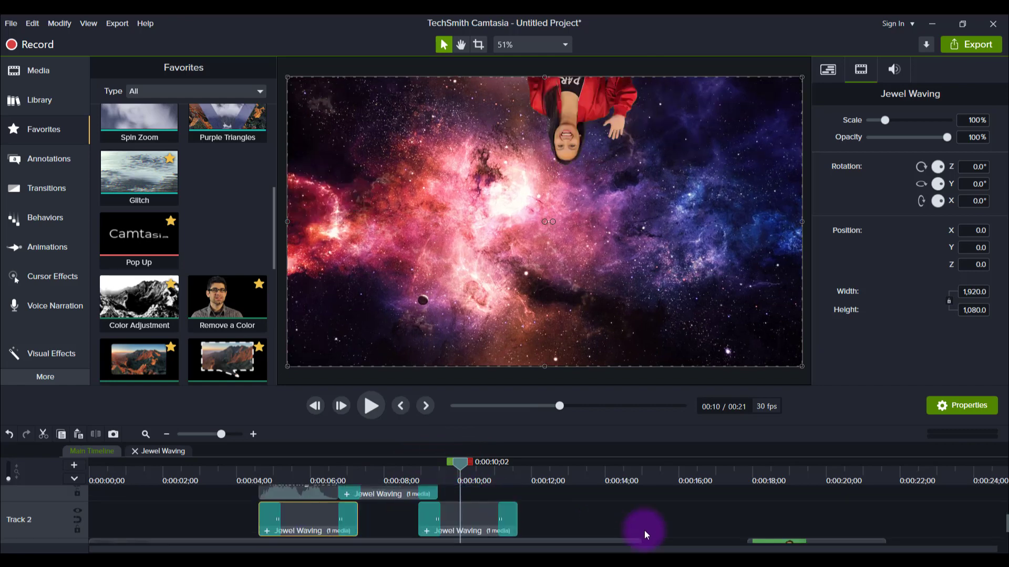
left_click(756, 465)
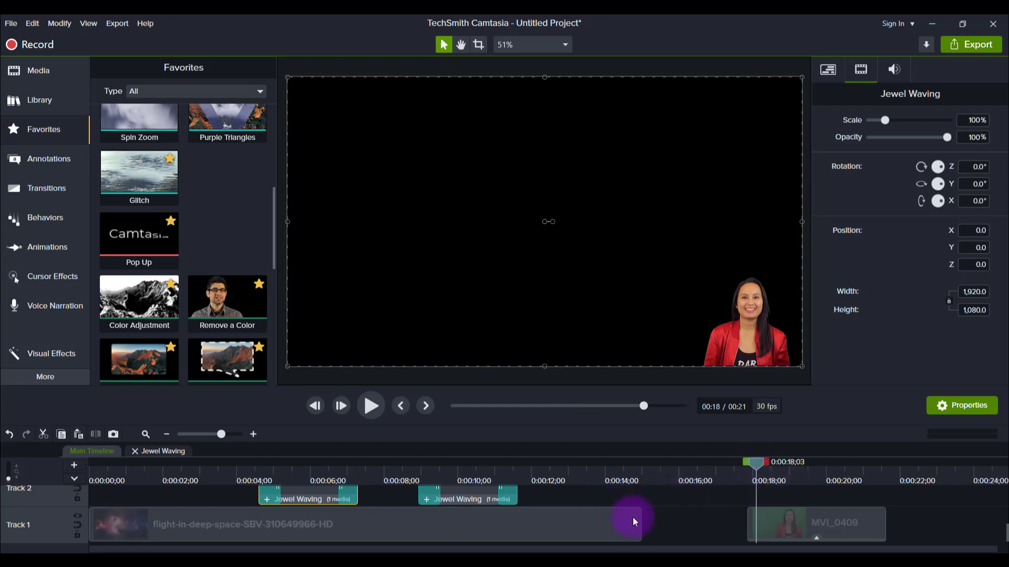
- Browse the full Transitions list, then pick the starred Glitch transition from Favorites
left_click(42, 193)
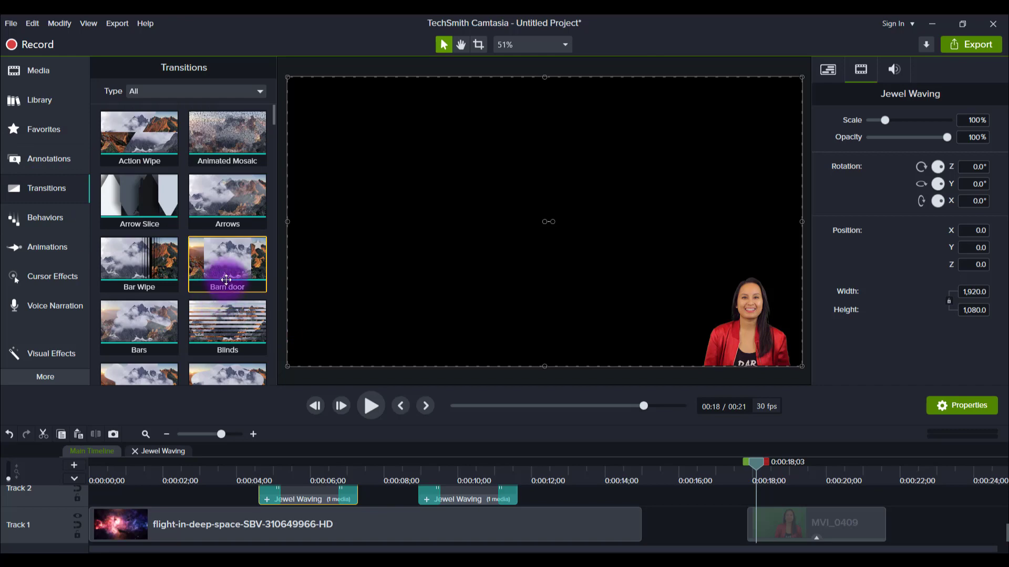
scroll(199, 227, "down", 3)
scroll(200, 228, "down", 15)
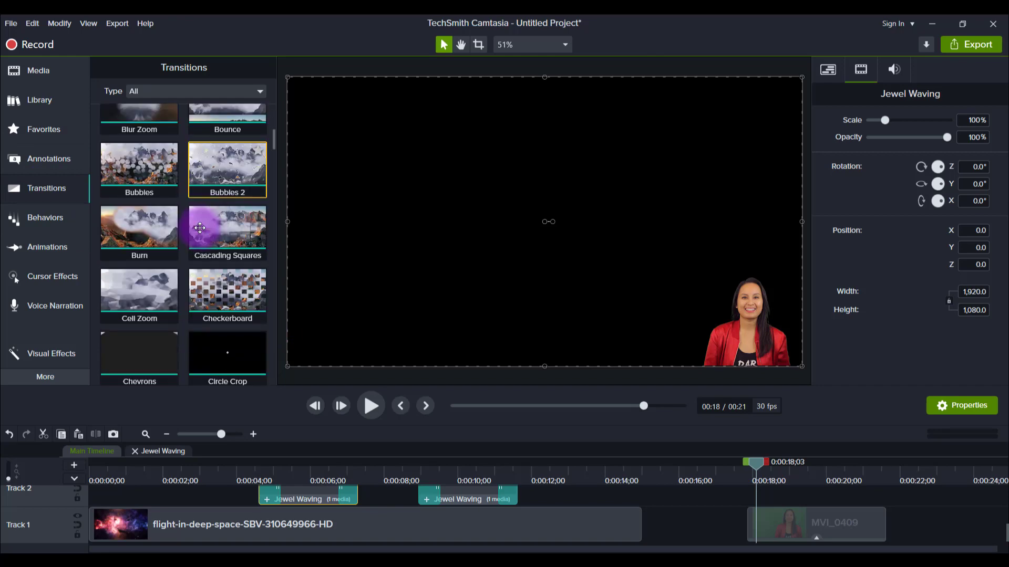
scroll(200, 228, "down", 10)
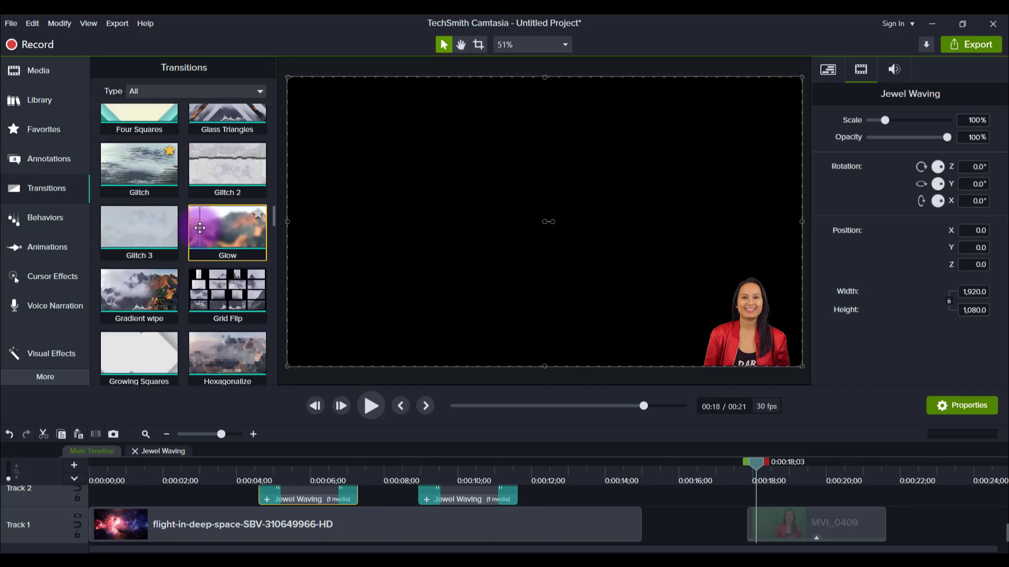
scroll(200, 228, "down", 11)
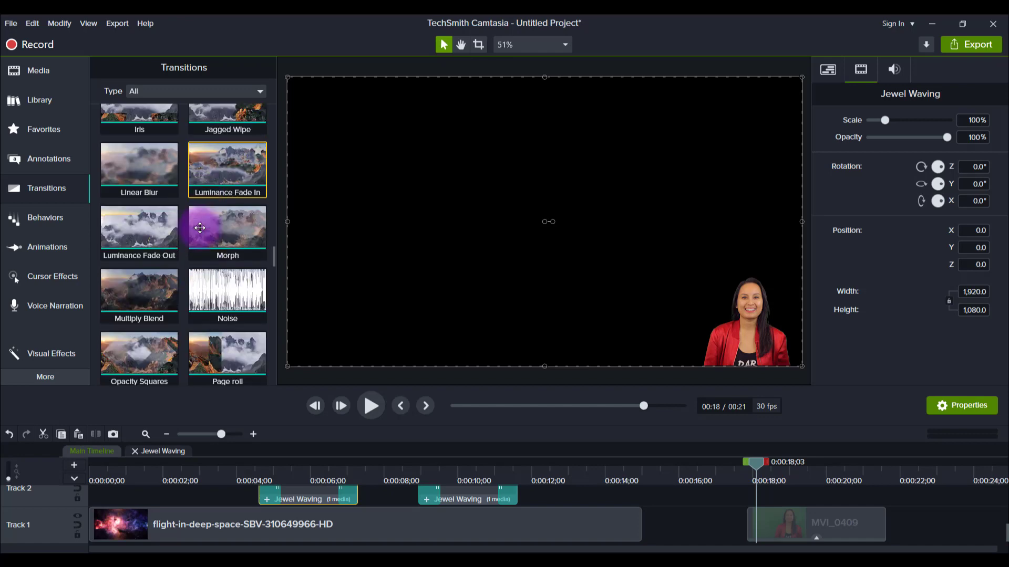
left_click(31, 129)
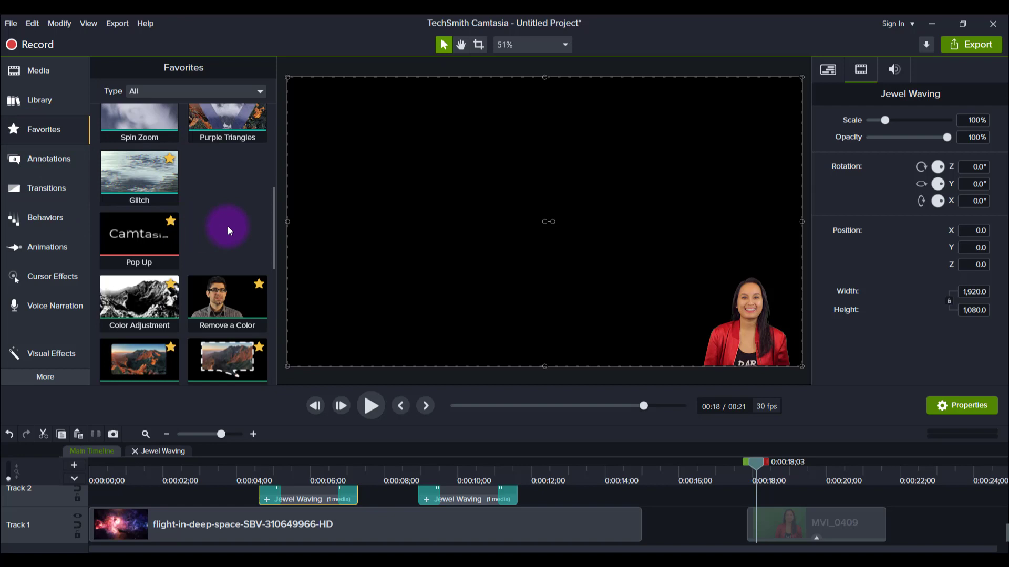
scroll(226, 225, "up", 1)
left_click(137, 220)
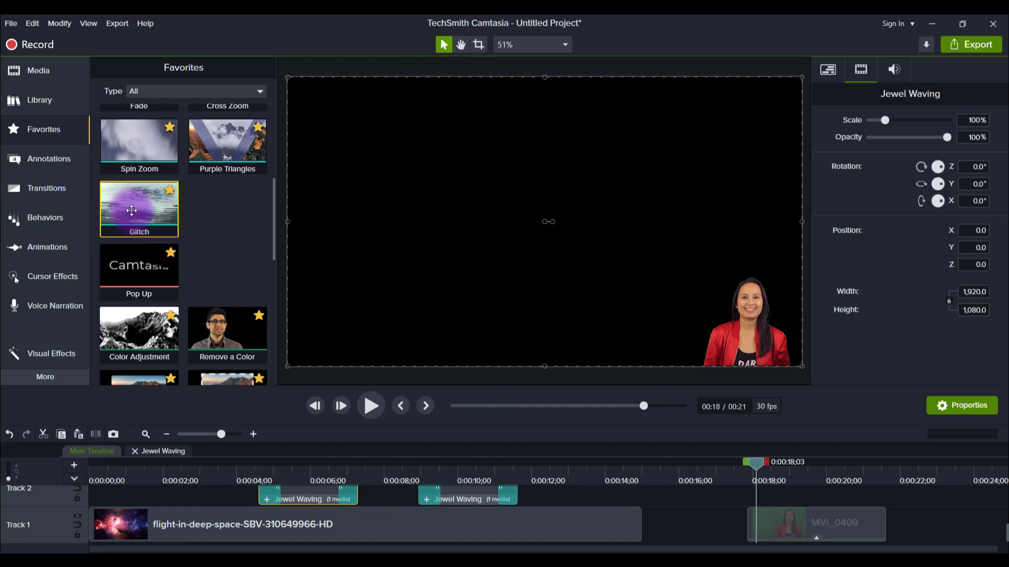
- Add a Glitch transition from Favorites to the start of MVI_0409 and preview it
left_click_drag(132, 210, 755, 519)
mouse_move(745, 469)
left_mouse_down()
mouse_move(771, 470)
mouse_move(760, 469)
left_mouse_up()
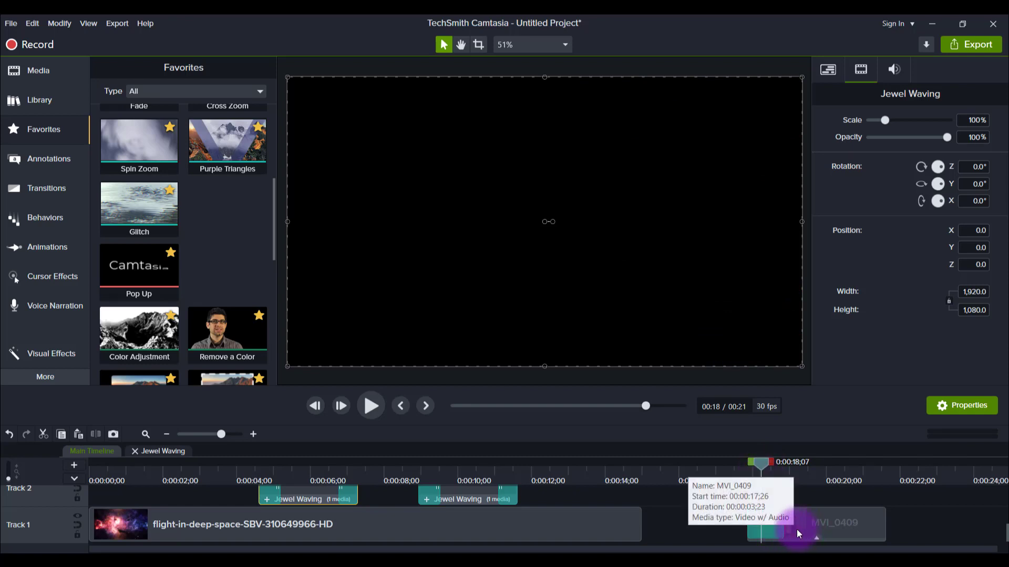
left_click(752, 480)
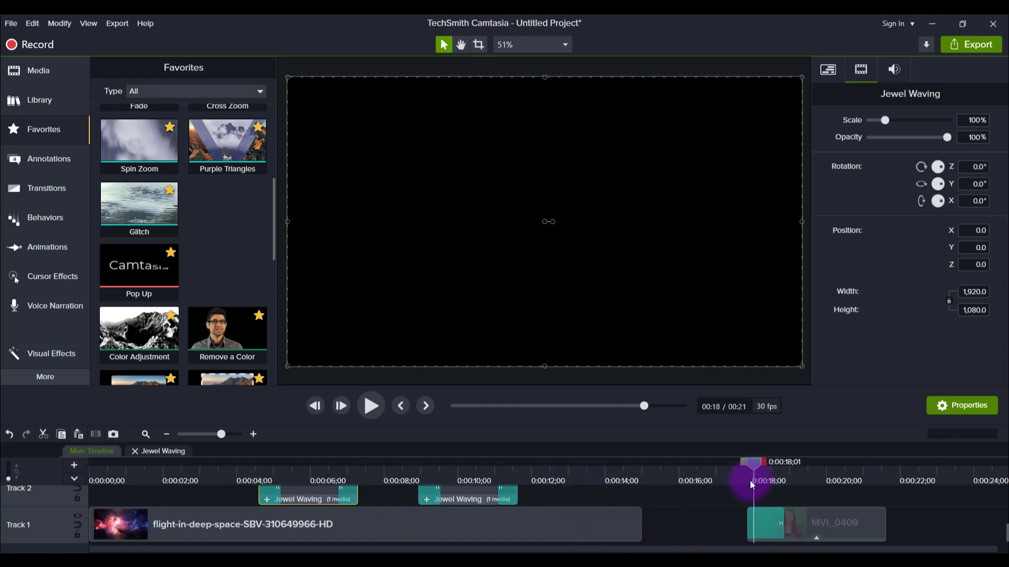
mouse_move(751, 482)
left_mouse_down()
mouse_move(793, 480)
mouse_move(752, 484)
left_mouse_up()
- Shorten the start Glitch transition, then add a second Glitch at MVI_0409's end
left_click(787, 533)
left_click_drag(784, 533, 764, 533)
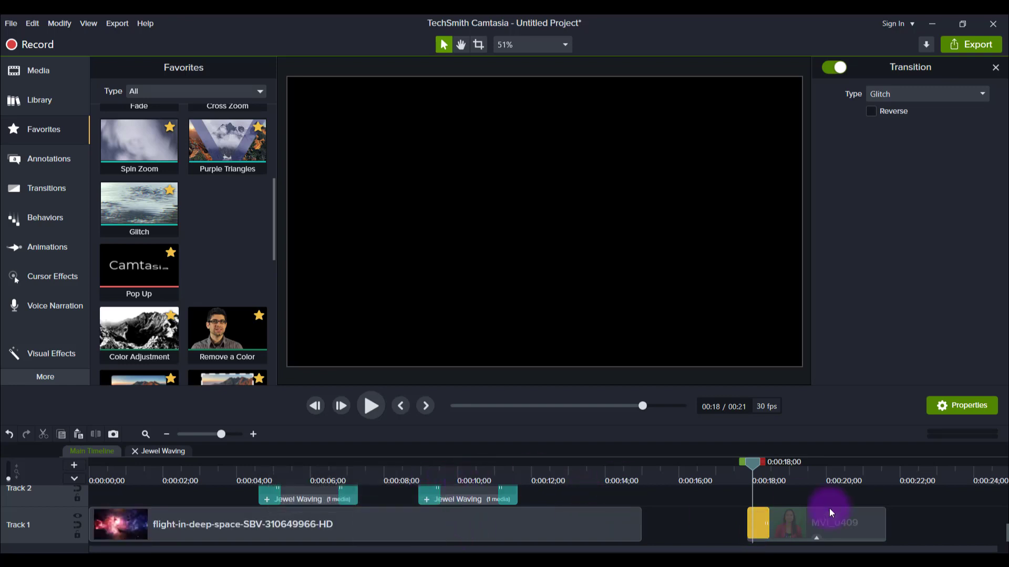
left_click_drag(750, 468, 753, 467)
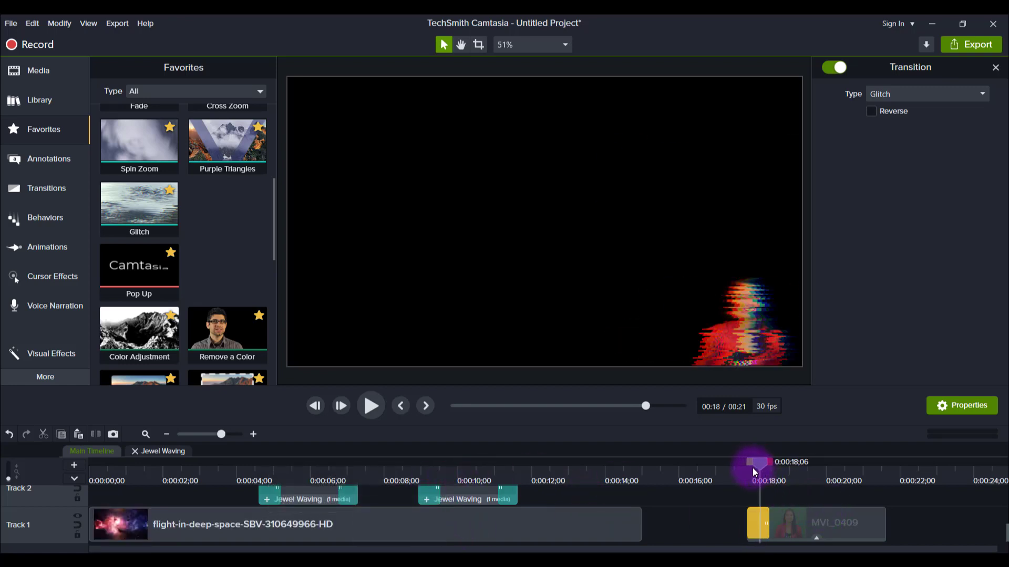
left_click_drag(152, 213, 864, 522)
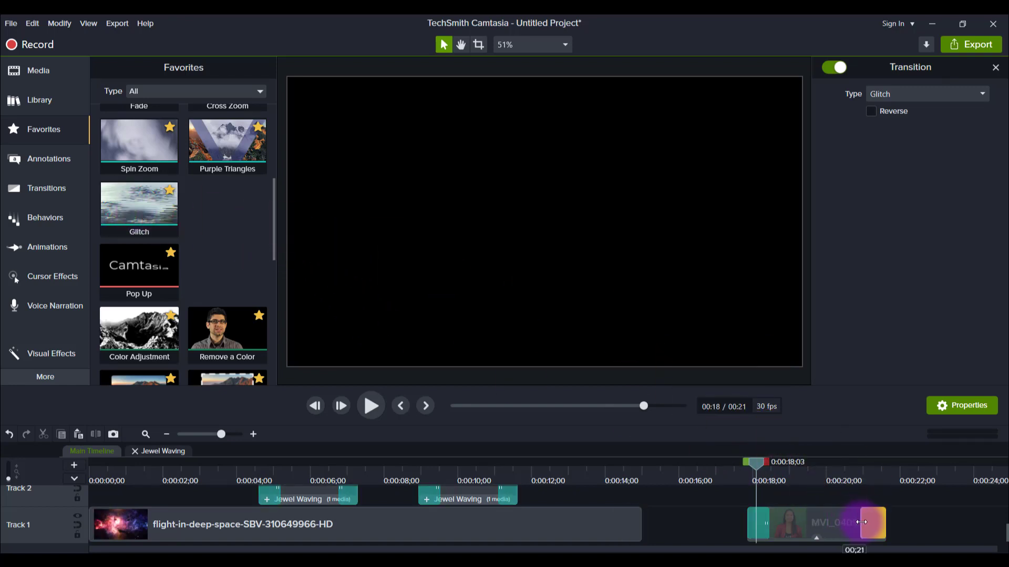
left_click(709, 519)
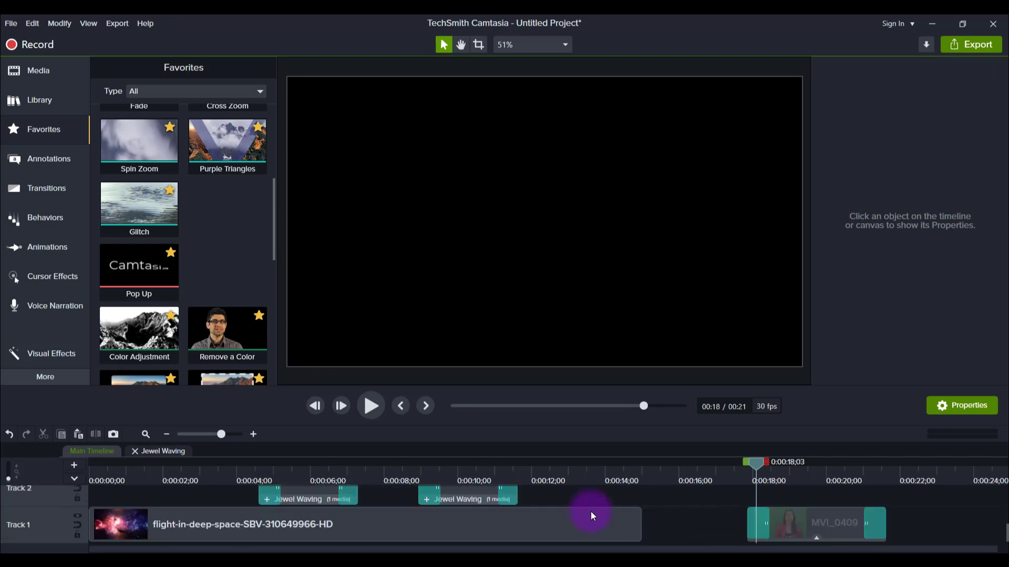
- Scrub from 0:00:05;19 to where the presenter appears, then return to 0:00:06;24
left_click_drag(751, 475, 760, 479)
scroll(617, 539, "up", 2)
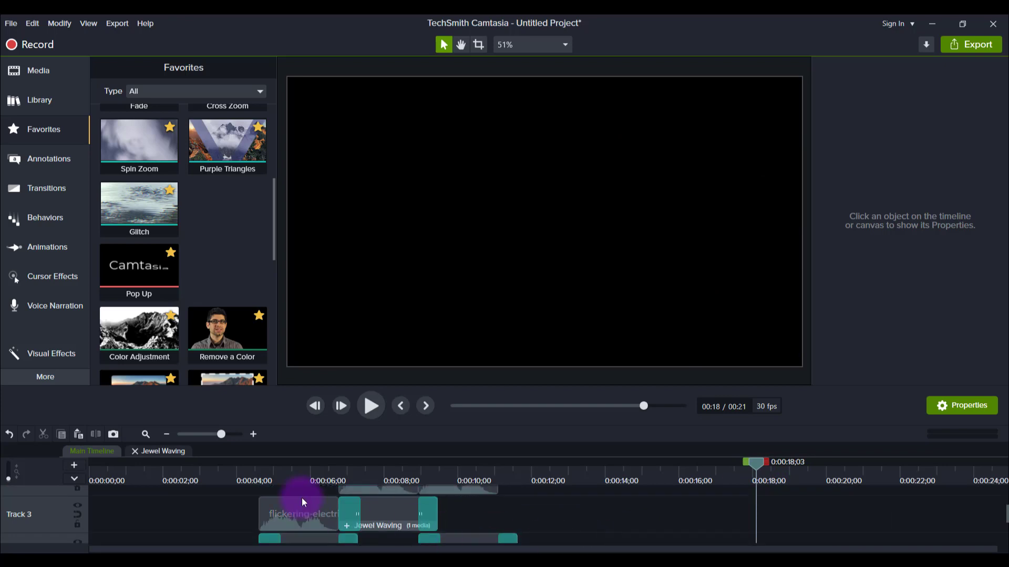
left_click(291, 479)
left_click_drag(292, 479, 379, 488)
scroll(500, 515, "down", 1)
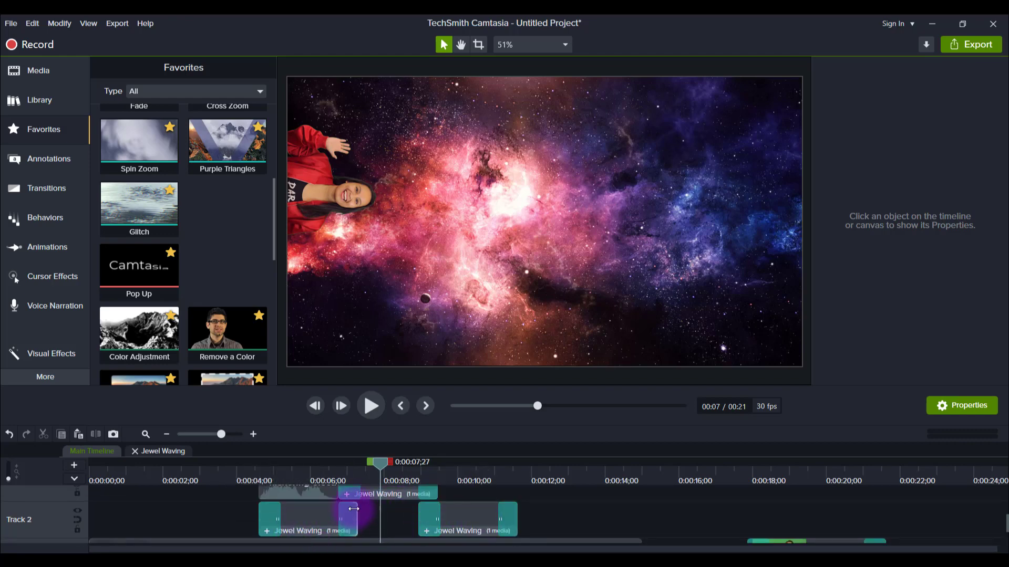
left_click(339, 468)
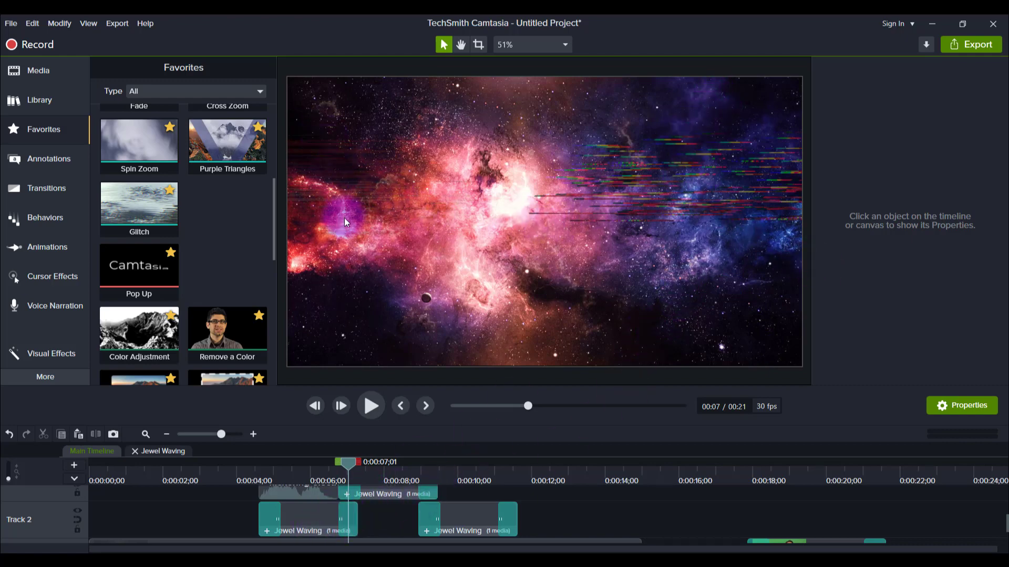
- Advance the preview frame by frame with Ctrl+Right through the first glitch transition
key("ctrl+Right")
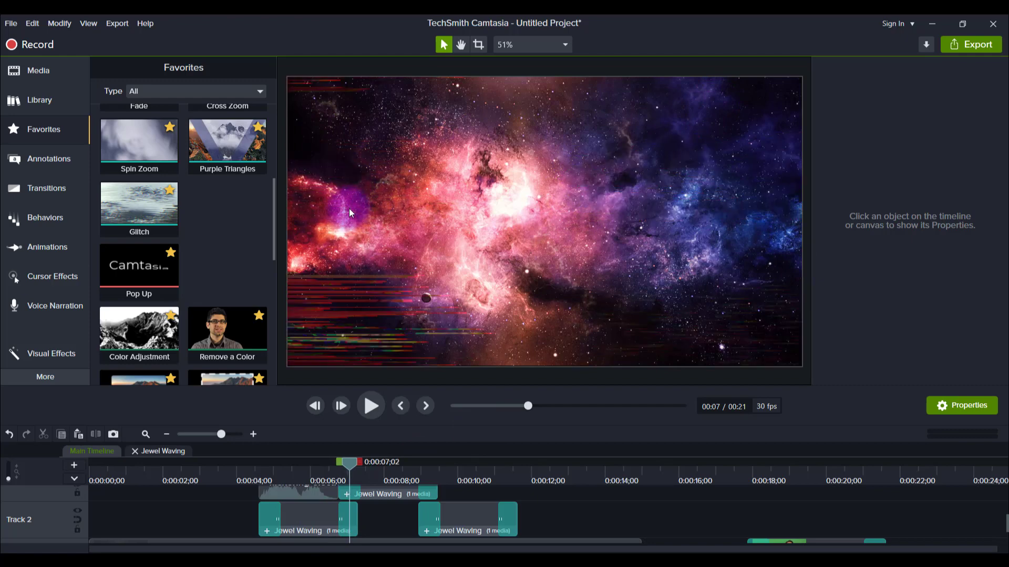
key("ctrl+Right")
key("ctrl+Right")
key("ctrl+Right")
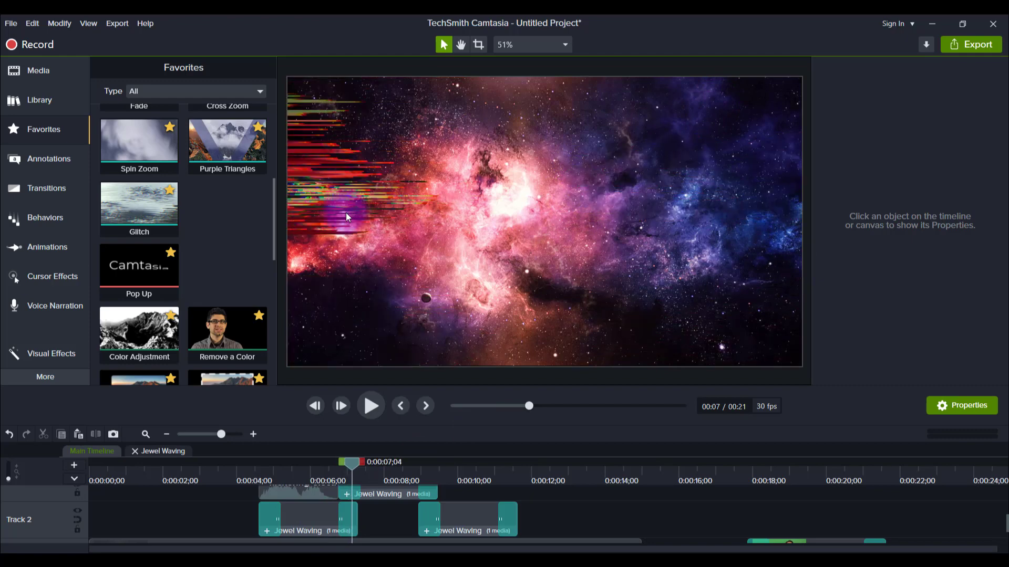
key("ctrl+Right")
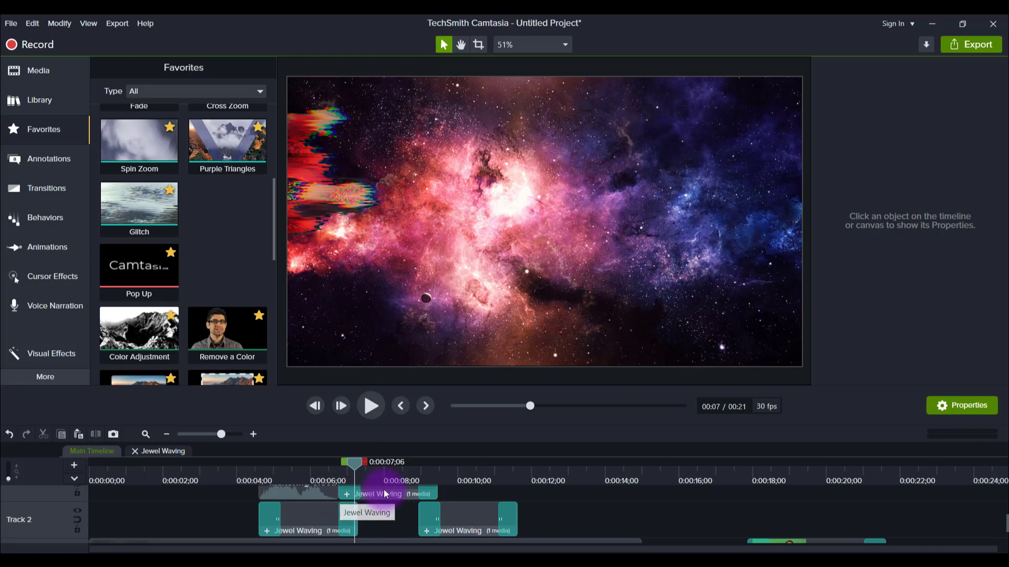
key("ctrl+Right")
key("ctrl+Right")
key("ctrl+Right")
key("ctrl+Right")
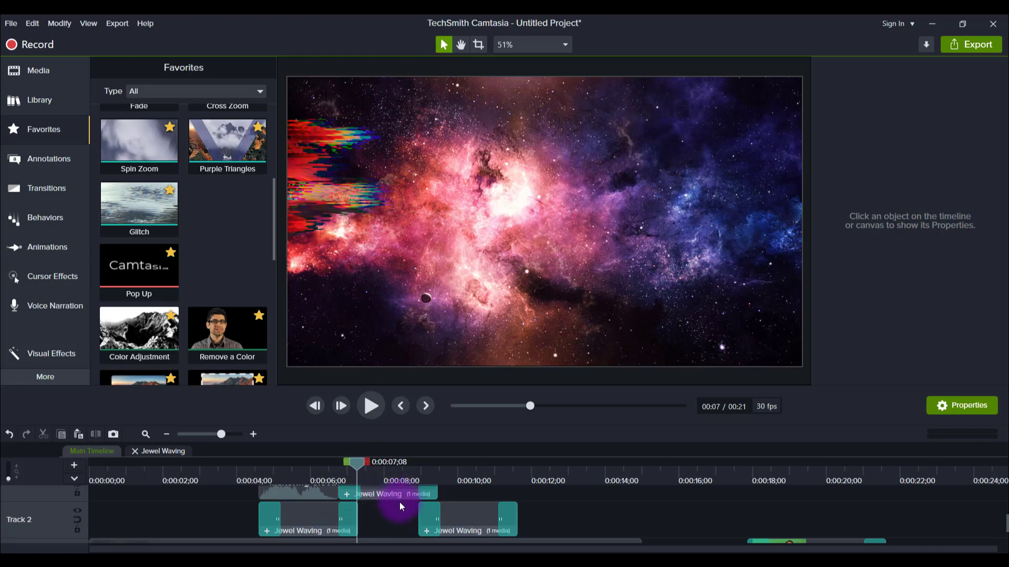
scroll(399, 527, "up", 1)
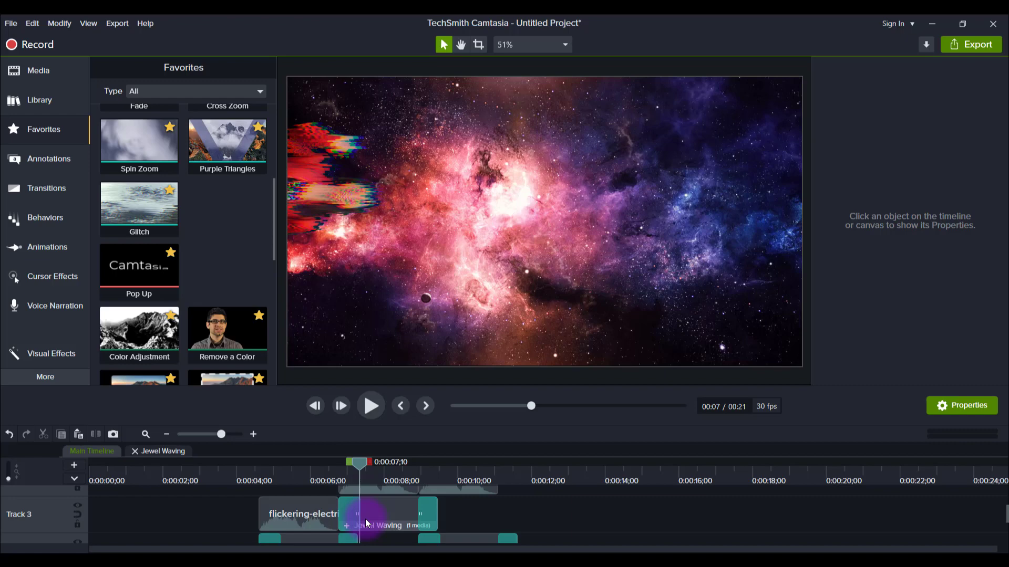
scroll(393, 518, "down", 1)
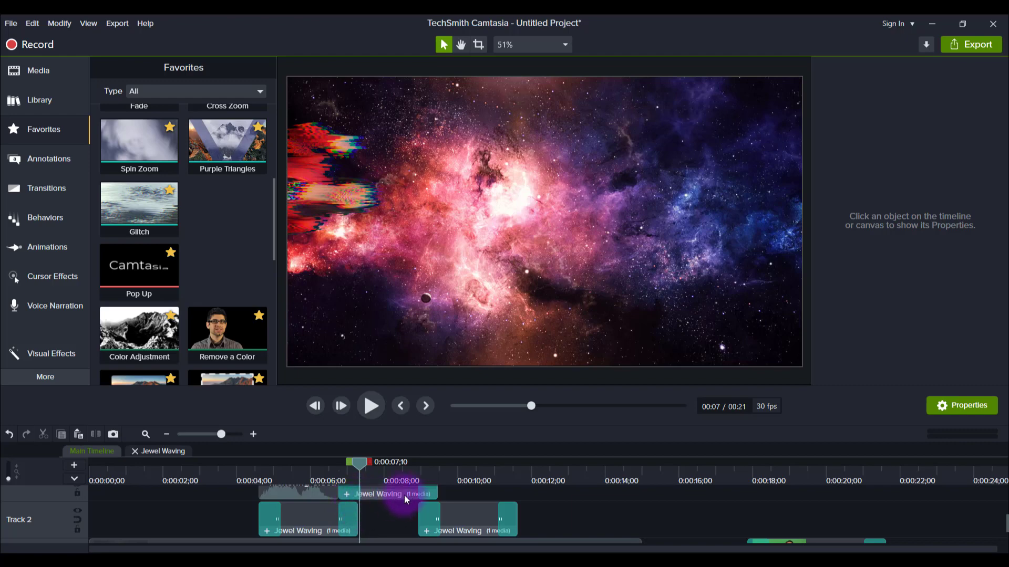
- Jump to 0:00:08;20 and step frame by frame through the second teleport glitch
left_click(408, 475)
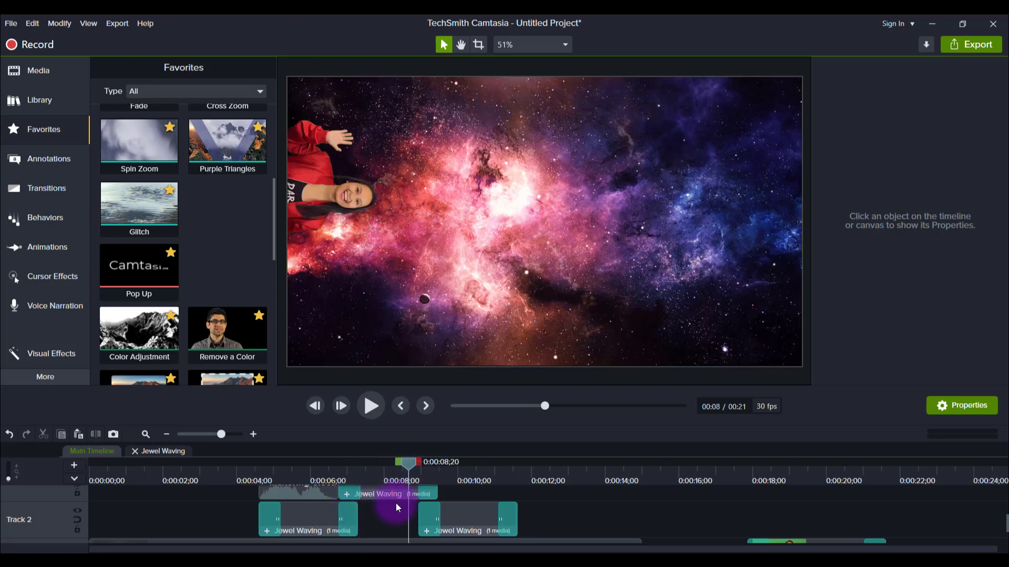
scroll(392, 505, "up", 1)
scroll(389, 520, "down", 1)
left_click_drag(410, 463, 422, 465)
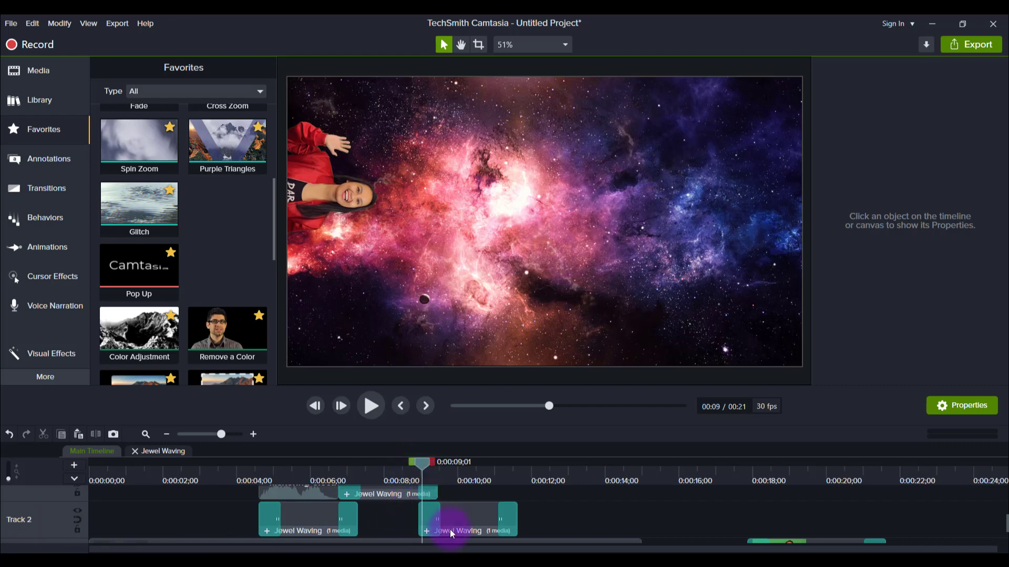
scroll(450, 530, "up", 3)
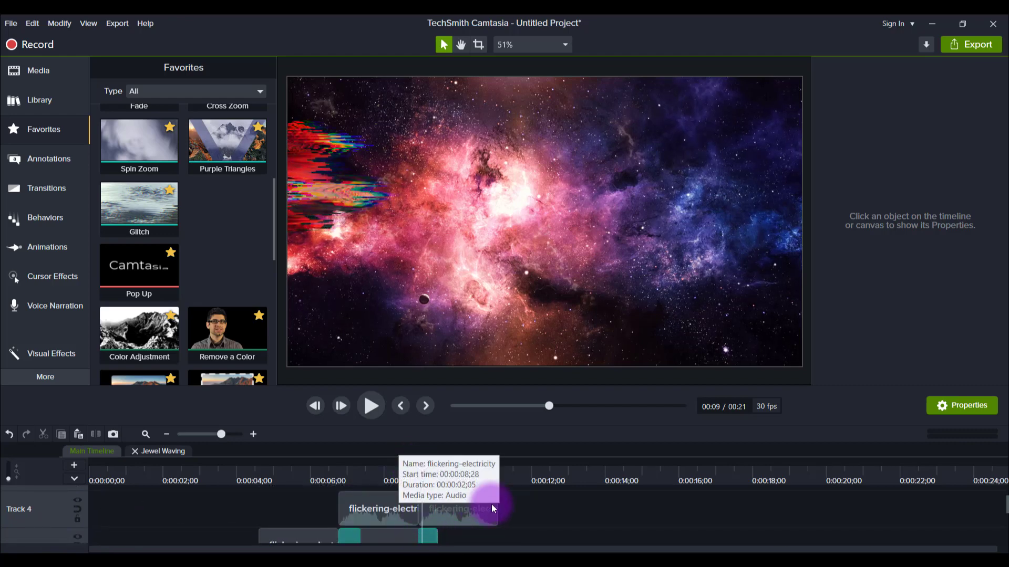
scroll(519, 499, "down", 3)
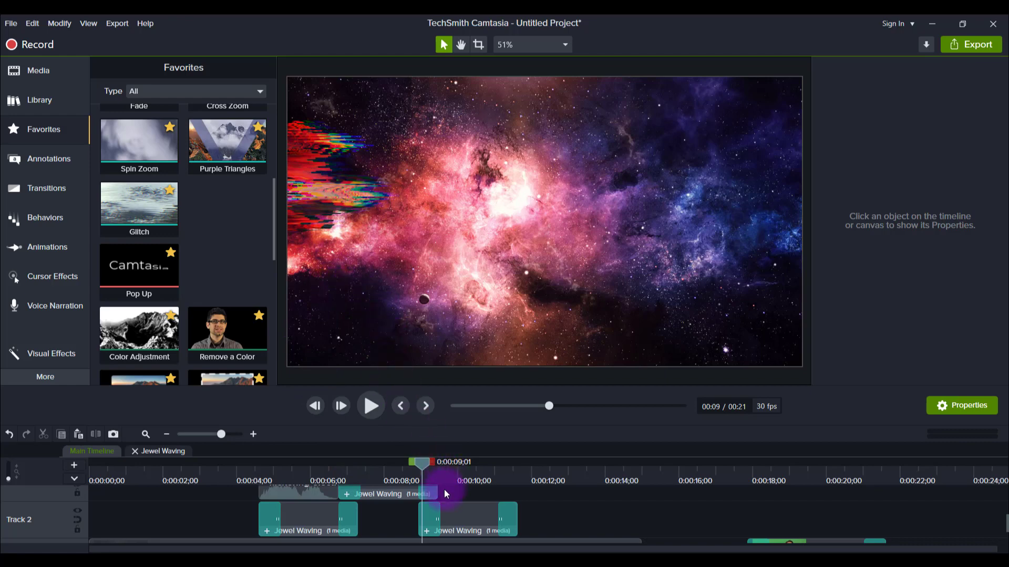
key("period")
key("period")
key("period")
key("period")
key("period")
key("period")
key("period")
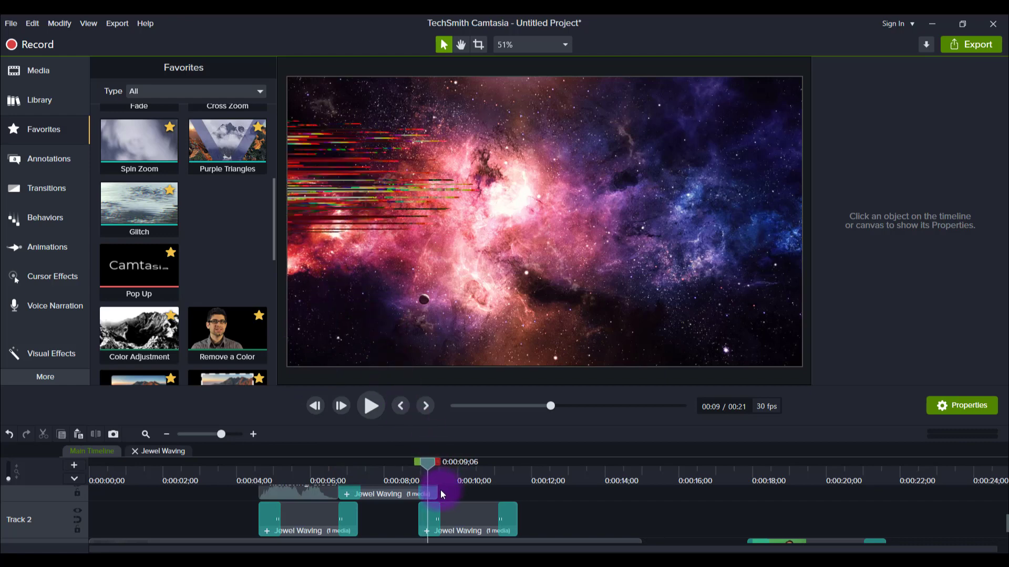
key("period")
key("period")
key("period")
key("period")
key("period")
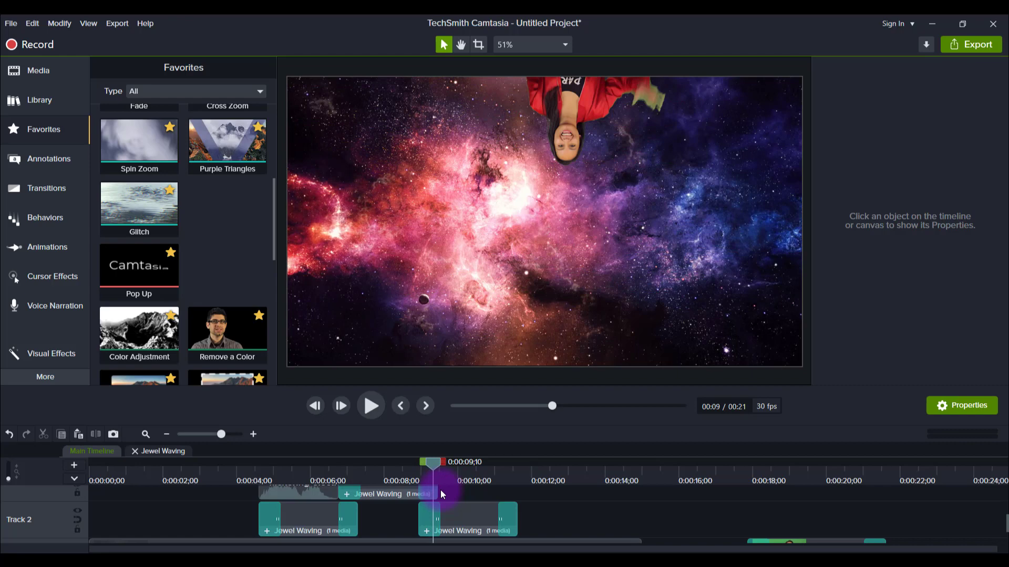
key("period")
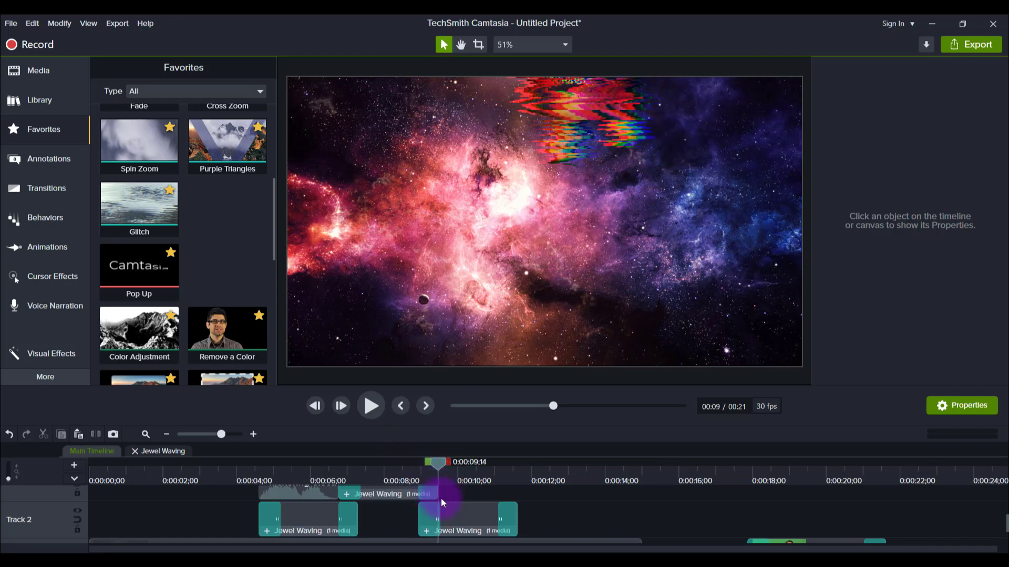
scroll(490, 512, "up", 3)
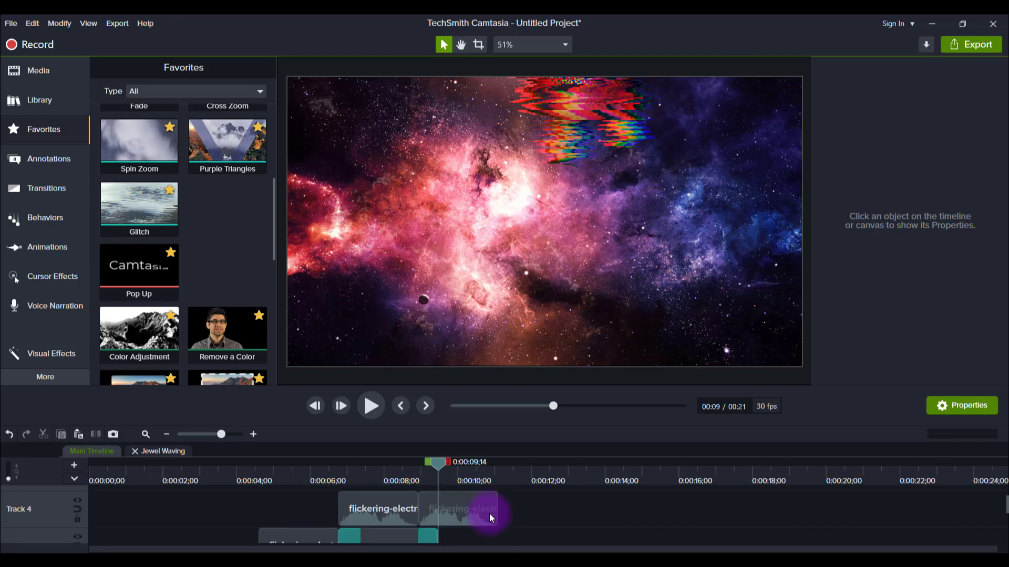
scroll(544, 521, "down", 3)
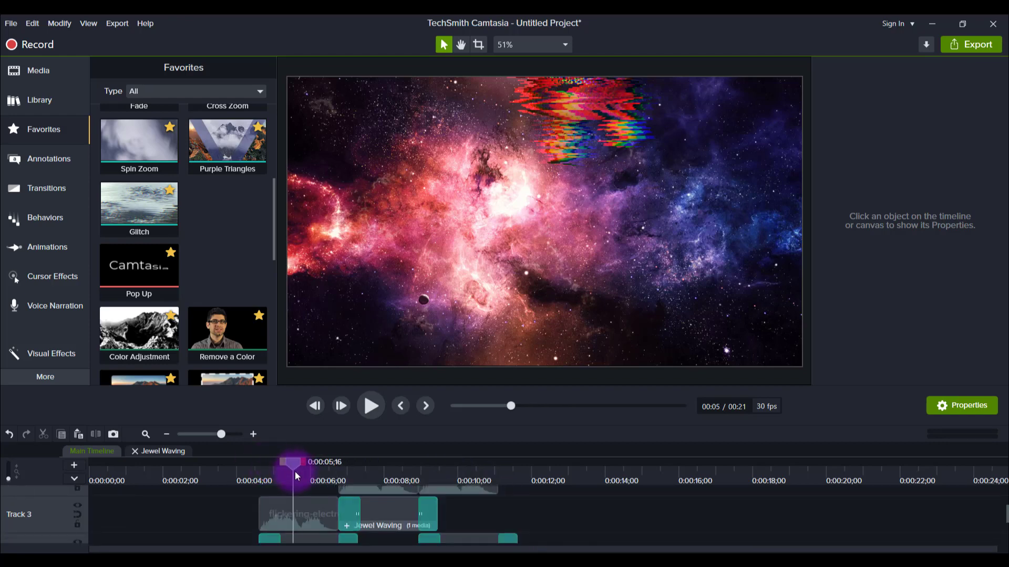
left_click_drag(295, 471, 295, 472)
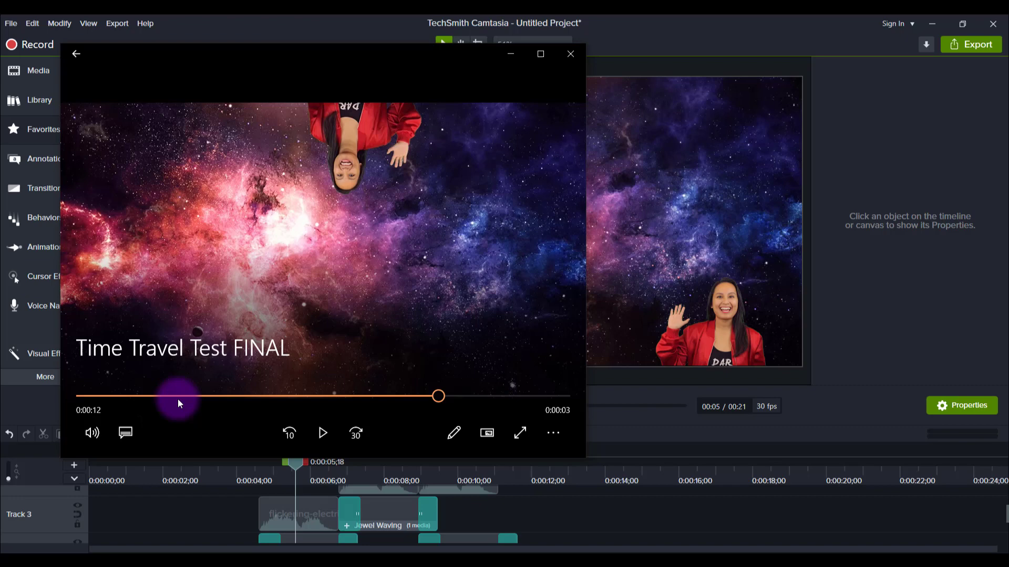
- Replay part of the exported Time Travel Test FINAL video, then minimize Movies & TV
left_click(159, 397)
left_click(324, 434)
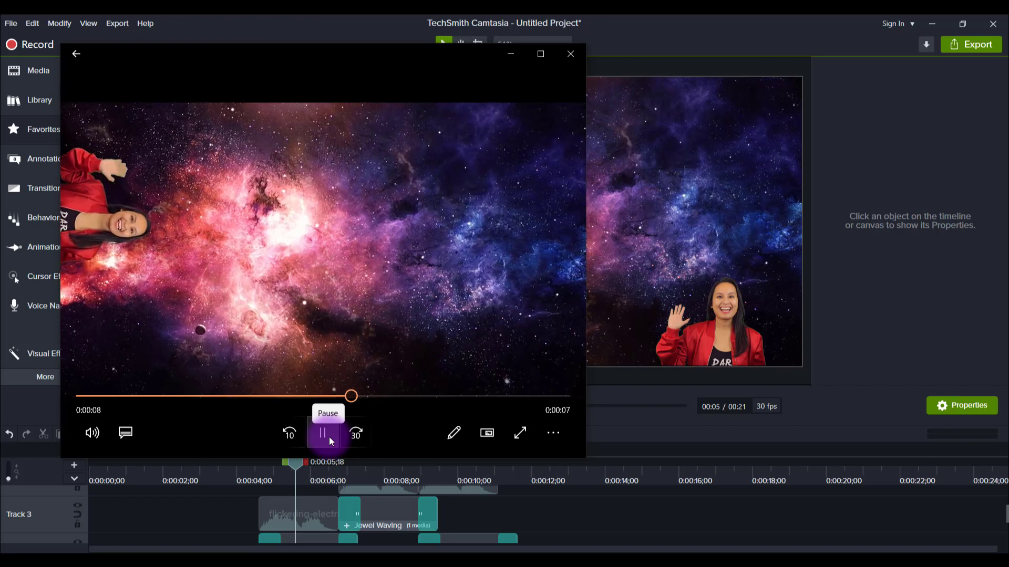
left_click(329, 437)
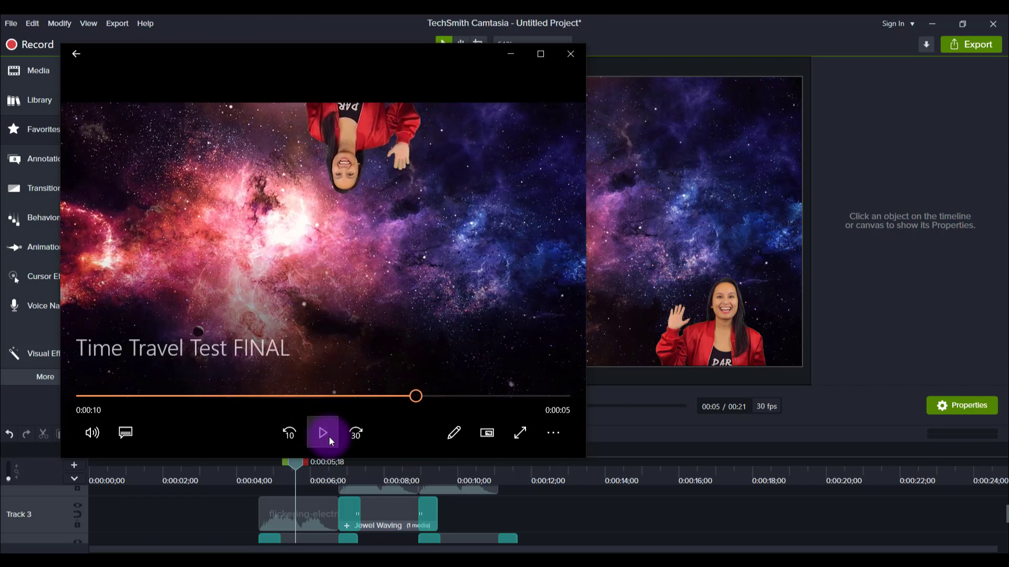
left_click(510, 51)
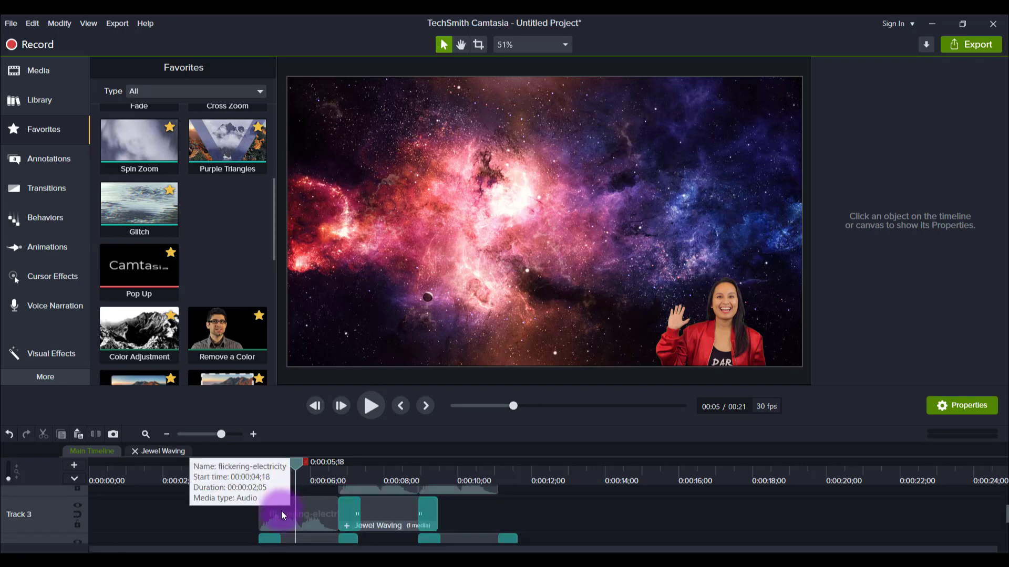
- Reposition the first flickering-electricity clip and check it against the glitch near 7 seconds
left_click_drag(281, 511, 332, 528)
left_click(258, 476)
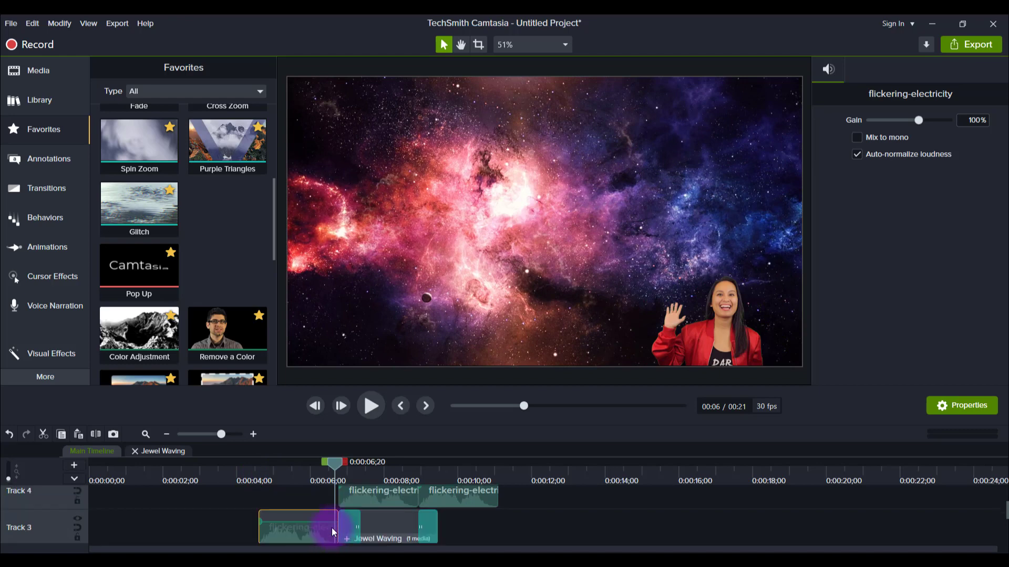
left_click(351, 499)
left_click(327, 470)
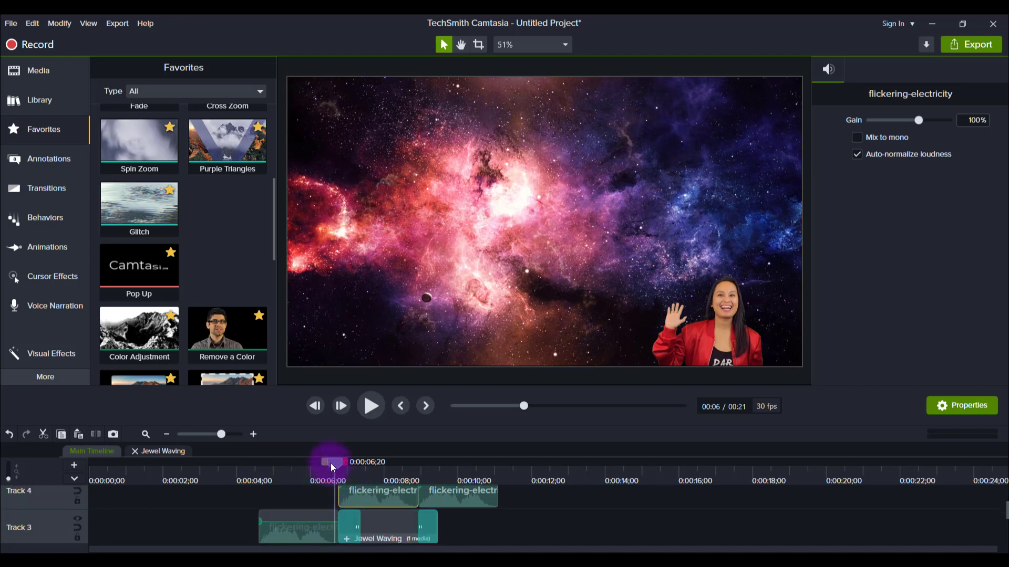
left_click_drag(330, 462, 348, 471)
scroll(491, 503, "down", 2)
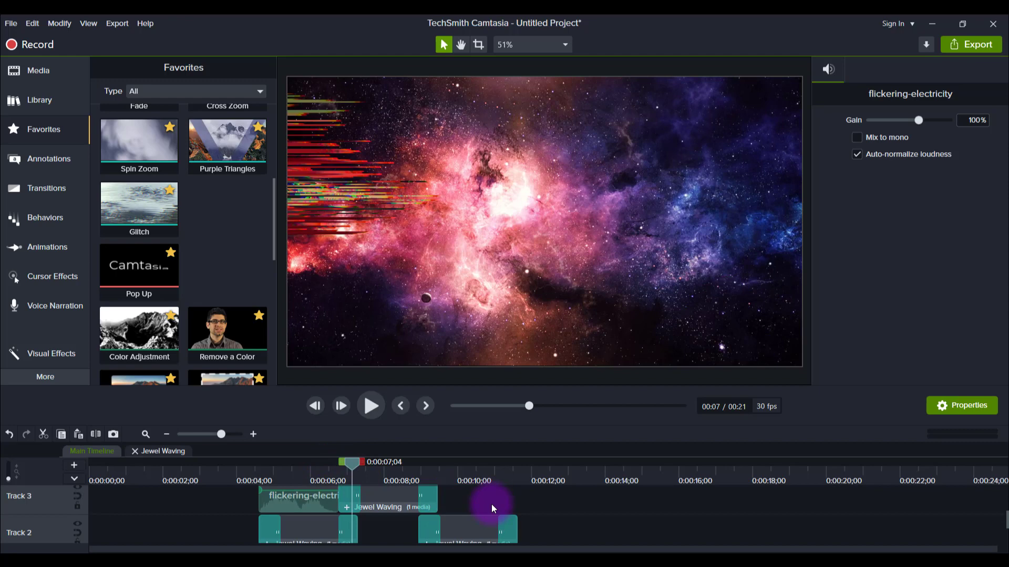
scroll(491, 503, "up", 2)
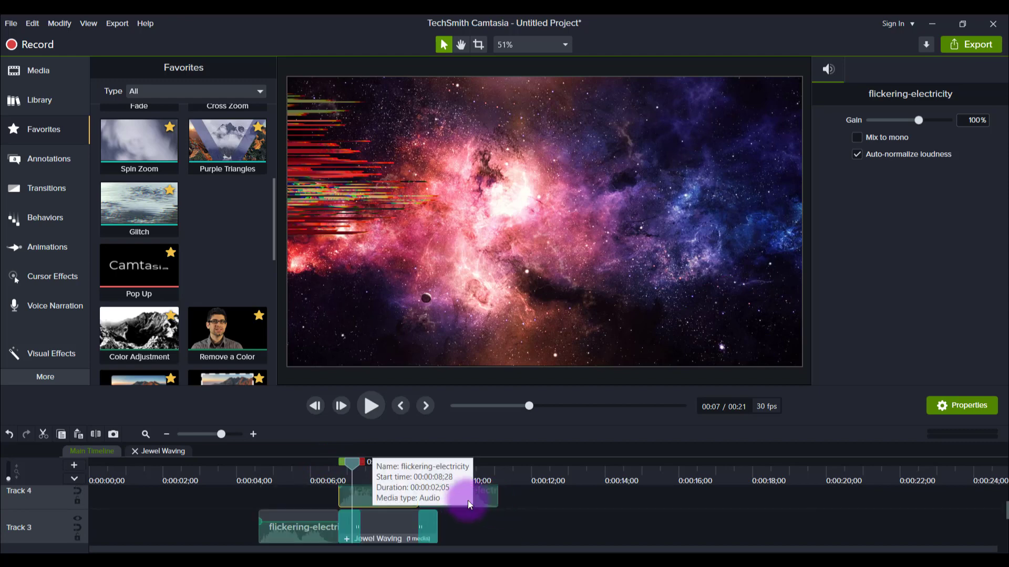
- Move the second electricity clip onto Track 3 and check it against the 9;04 transition
left_click(425, 468)
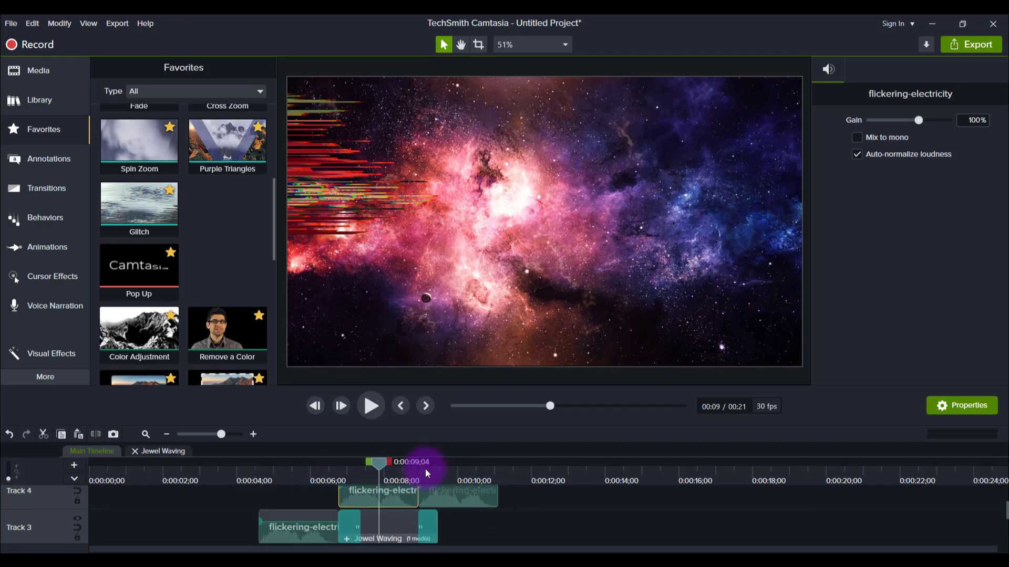
scroll(478, 525, "down", 2)
scroll(477, 525, "up", 2)
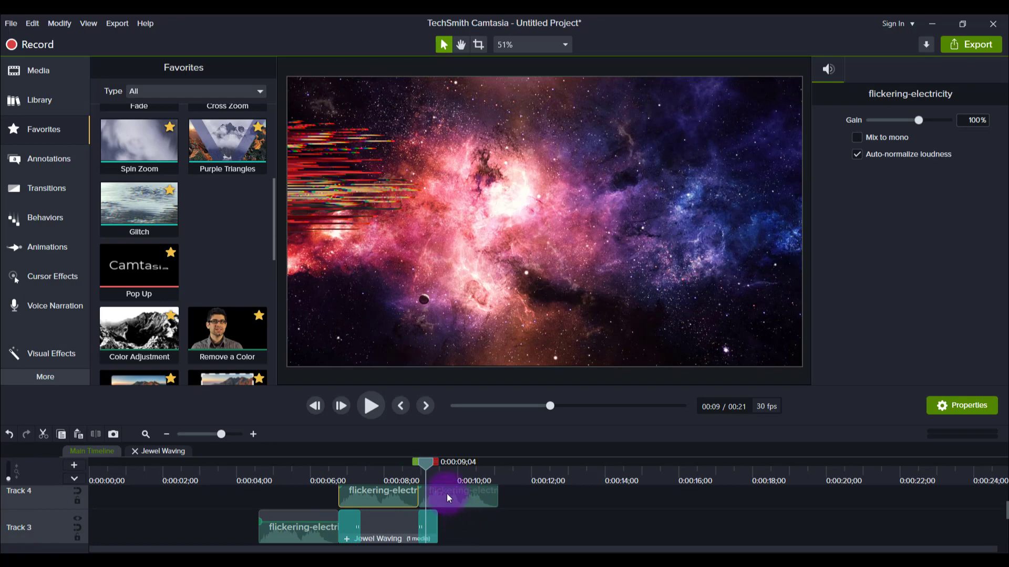
left_click(446, 494)
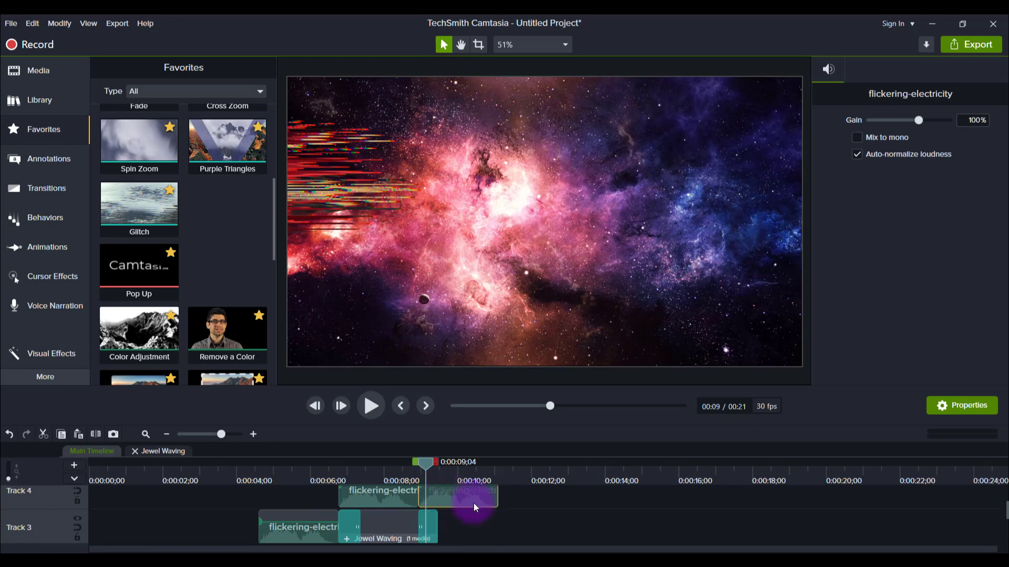
scroll(474, 502, "down", 1)
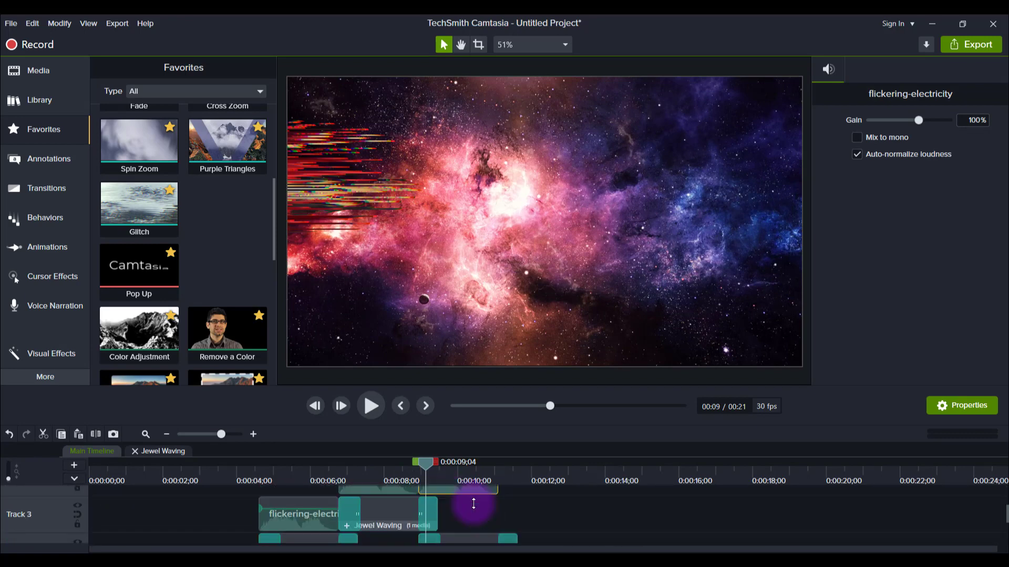
scroll(452, 502, "up", 1)
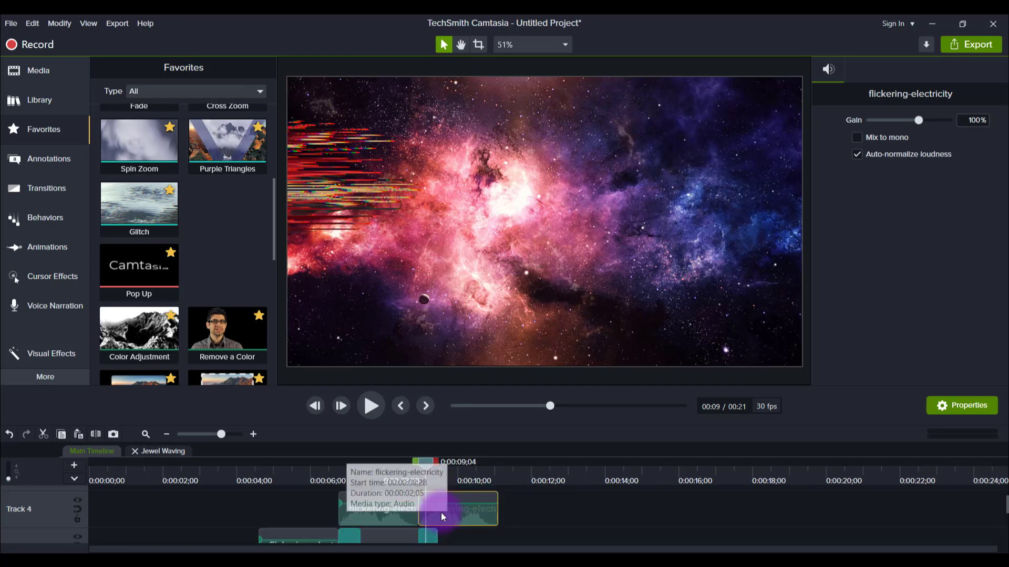
left_click_drag(441, 516, 487, 533)
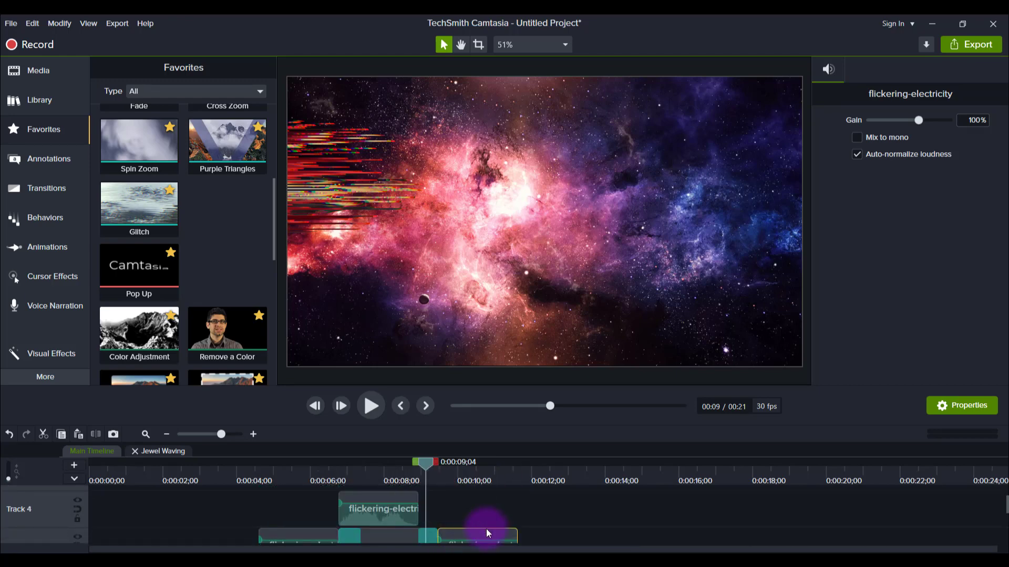
scroll(486, 528, "down", 1)
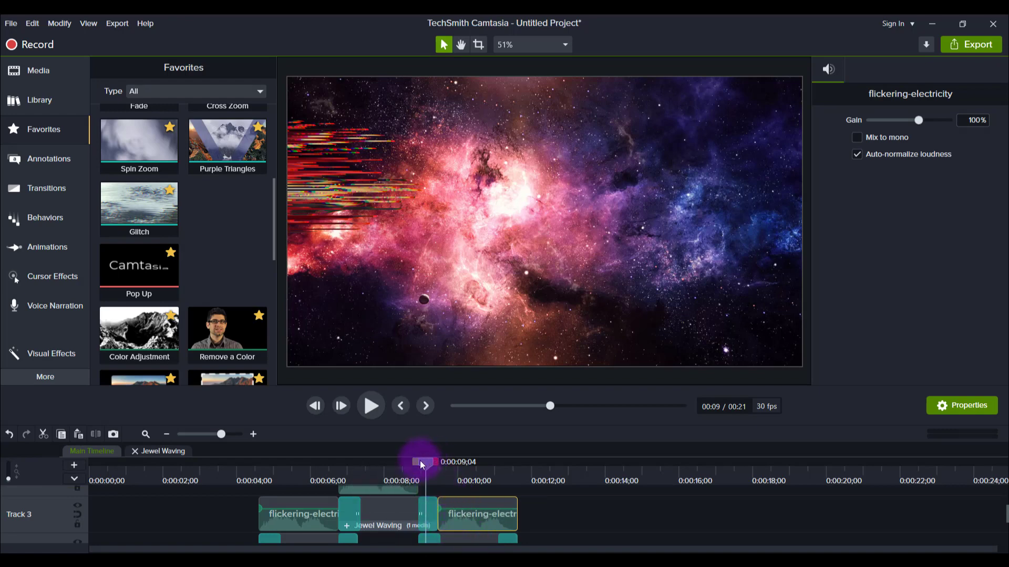
mouse_move(420, 462)
left_mouse_down()
mouse_move(472, 466)
mouse_move(408, 466)
left_mouse_up()
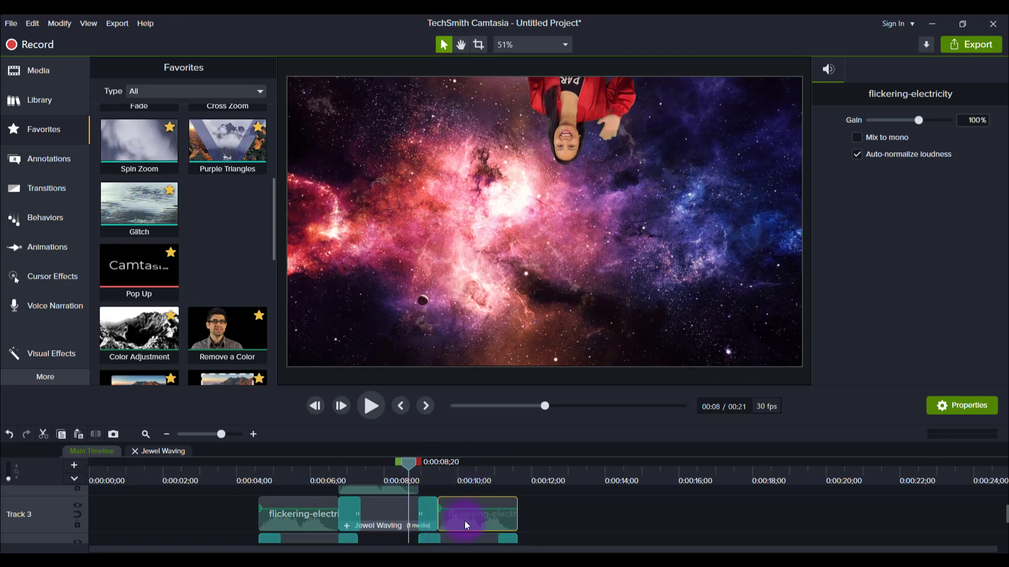
- Move the second flickering-electricity clip back up to Track 4
left_click_drag(465, 521, 449, 504)
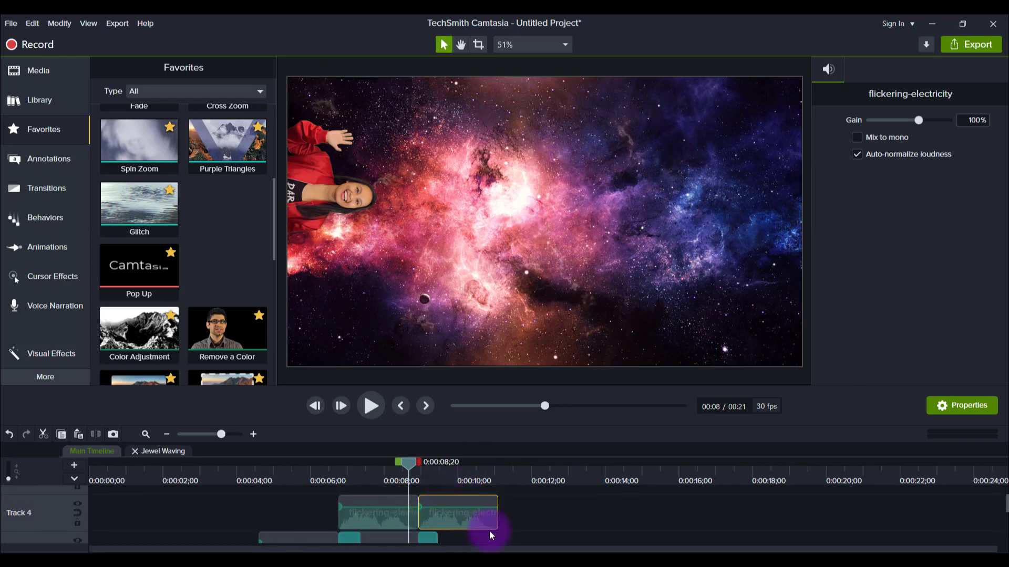
scroll(563, 502, "down", 1)
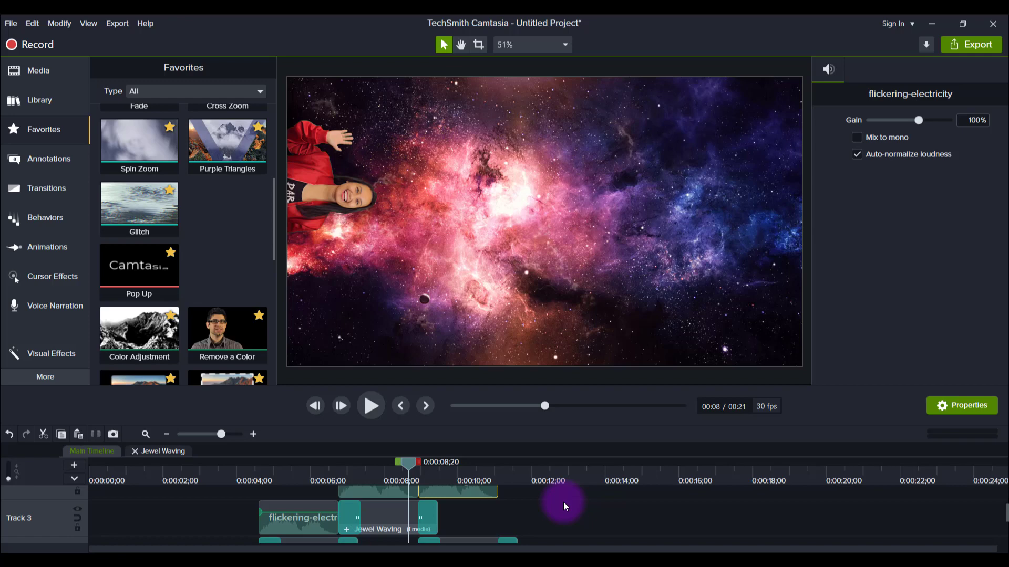
scroll(563, 504, "up", 1)
scroll(462, 508, "down", 1)
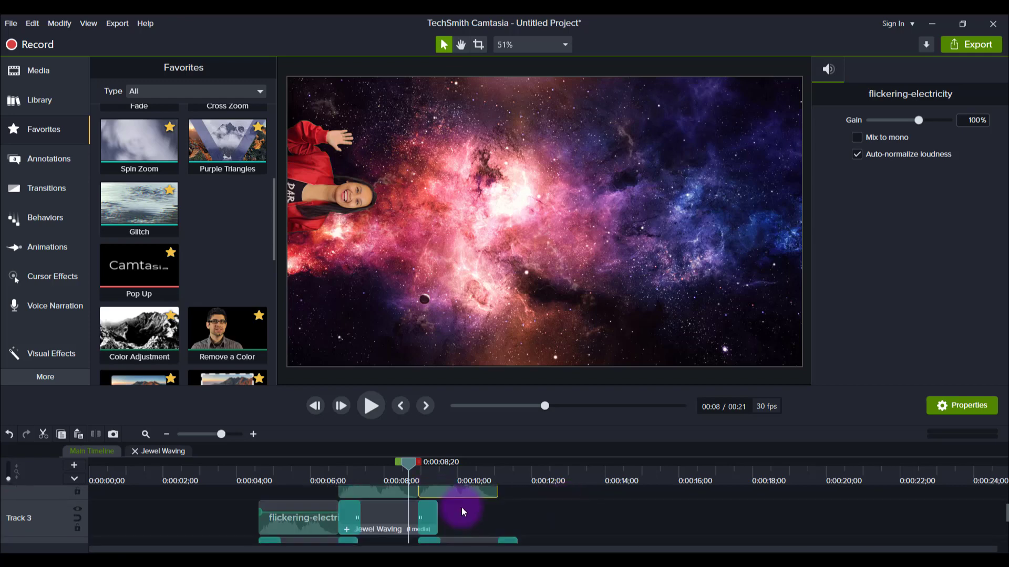
scroll(461, 506, "down", 1)
scroll(464, 519, "up", 1)
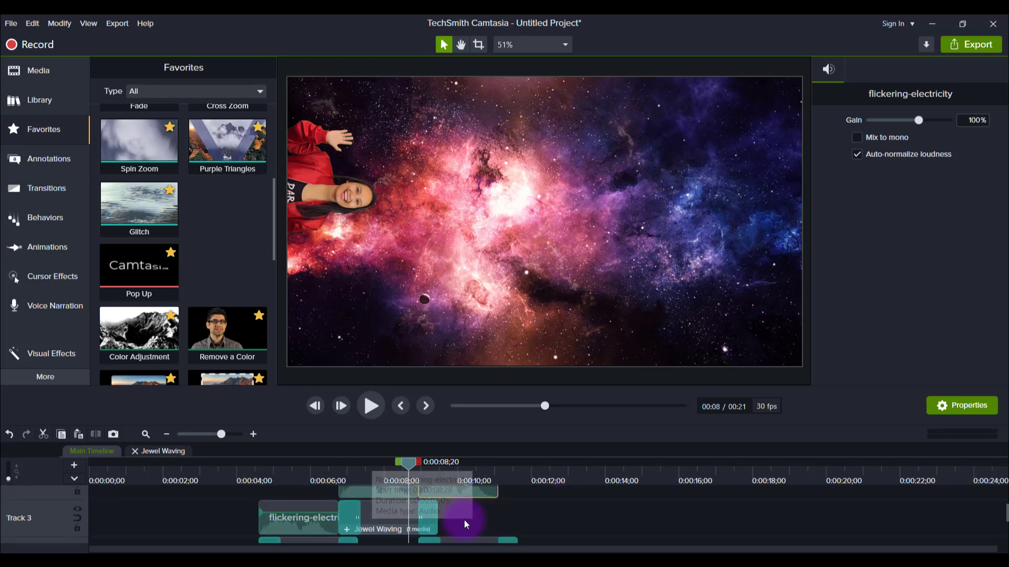
scroll(472, 515, "down", 1)
scroll(481, 515, "up", 1)
scroll(547, 525, "down", 1)
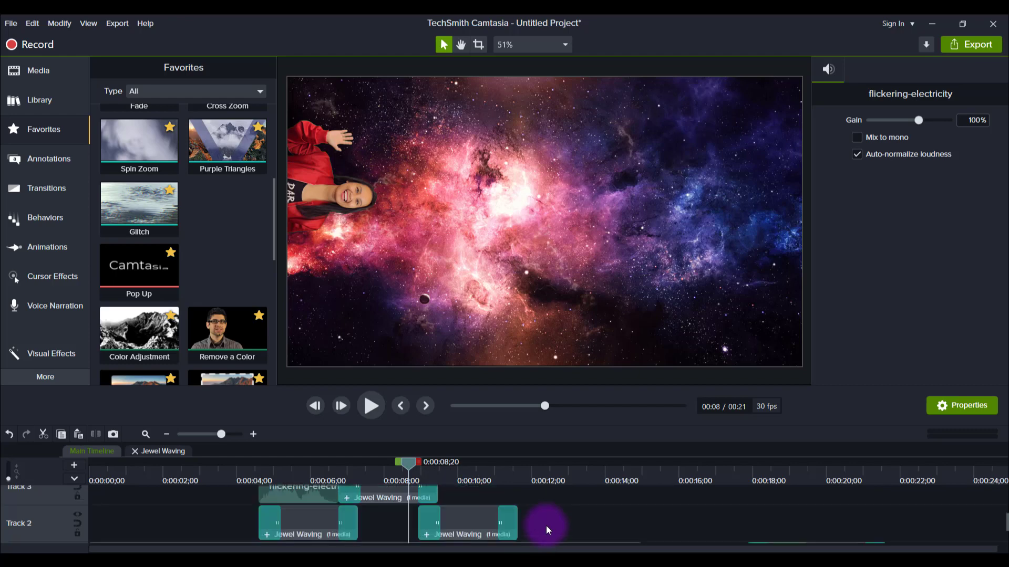
scroll(547, 529, "down", 1)
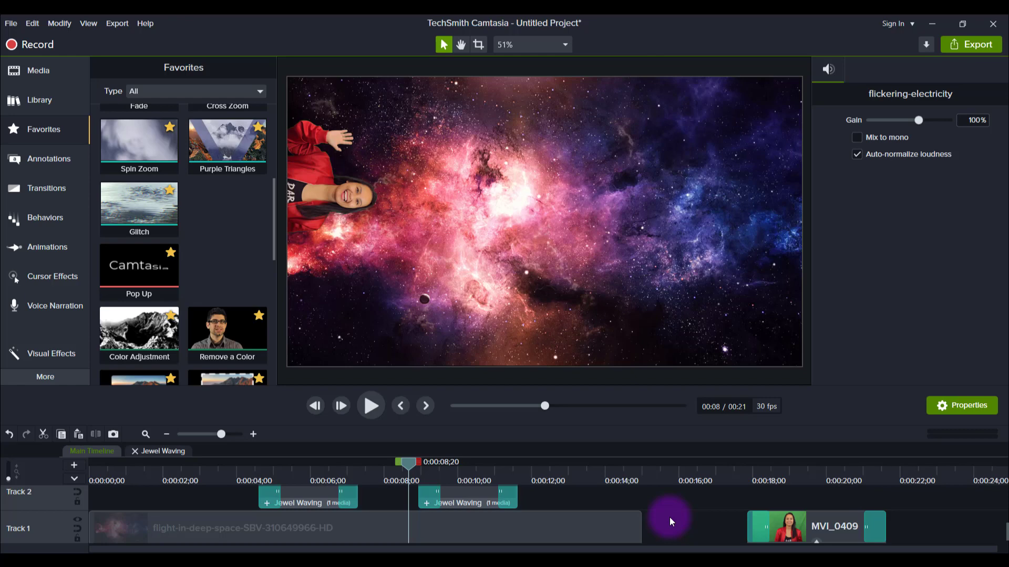
left_click(307, 472)
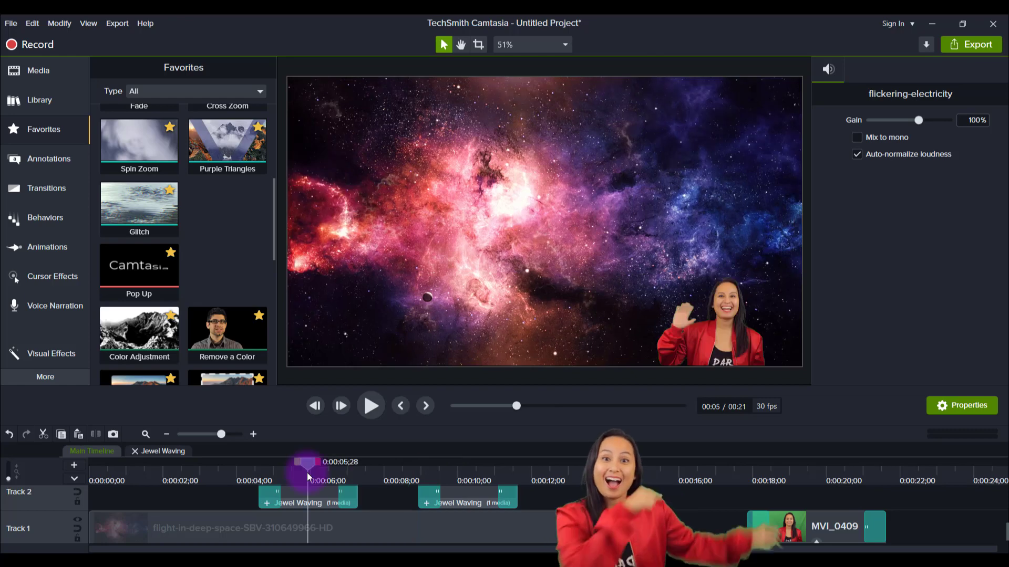